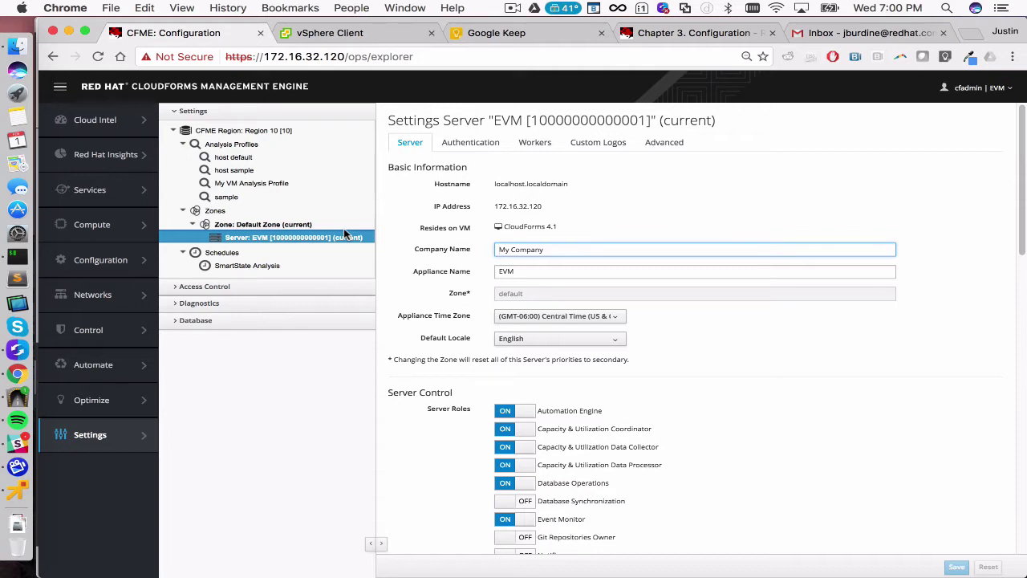
- Show the current EVM server's authentication settings and choose LDAP as the authentication mode
left_click(481, 145)
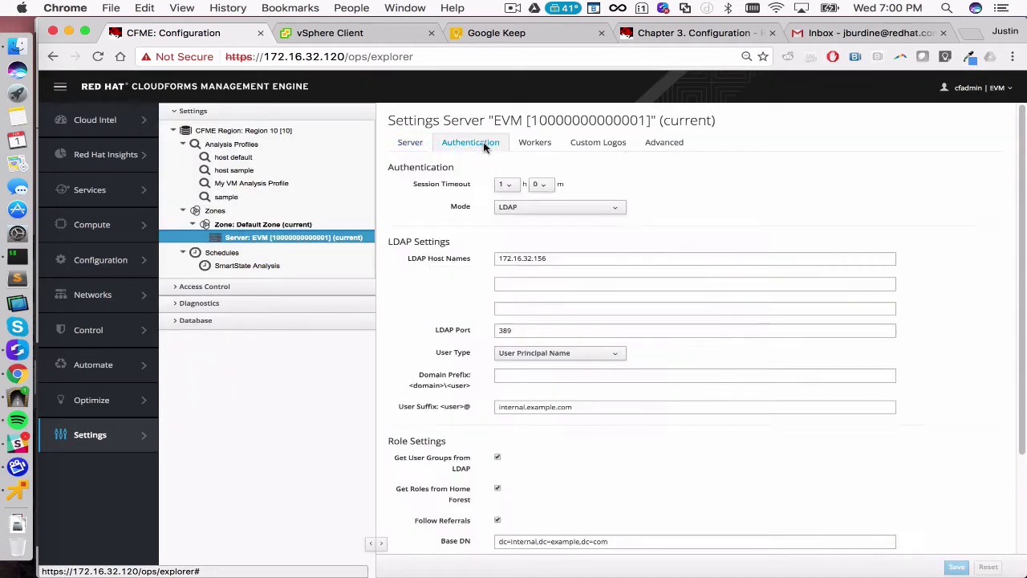
left_click(513, 209)
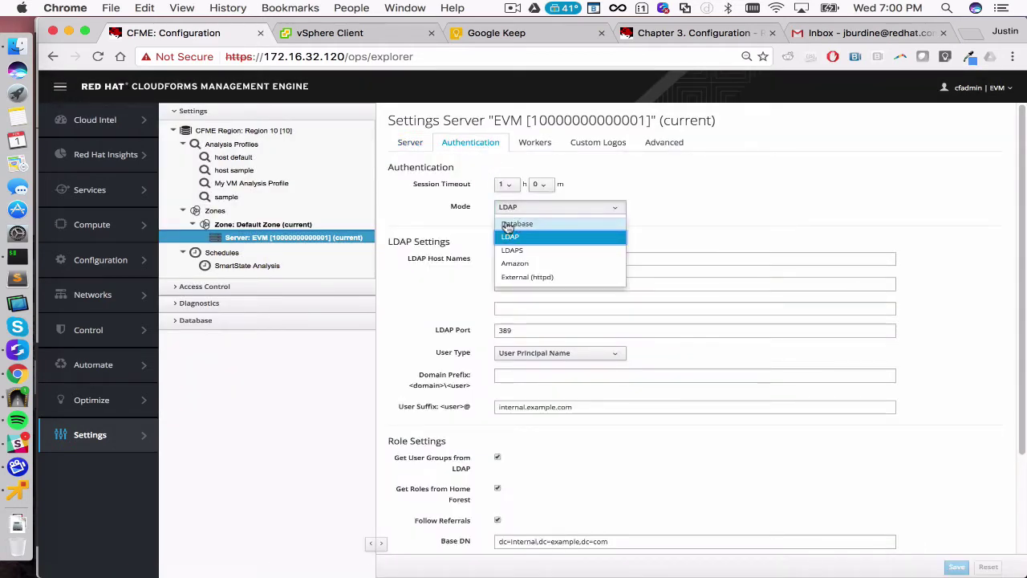
left_click(512, 236)
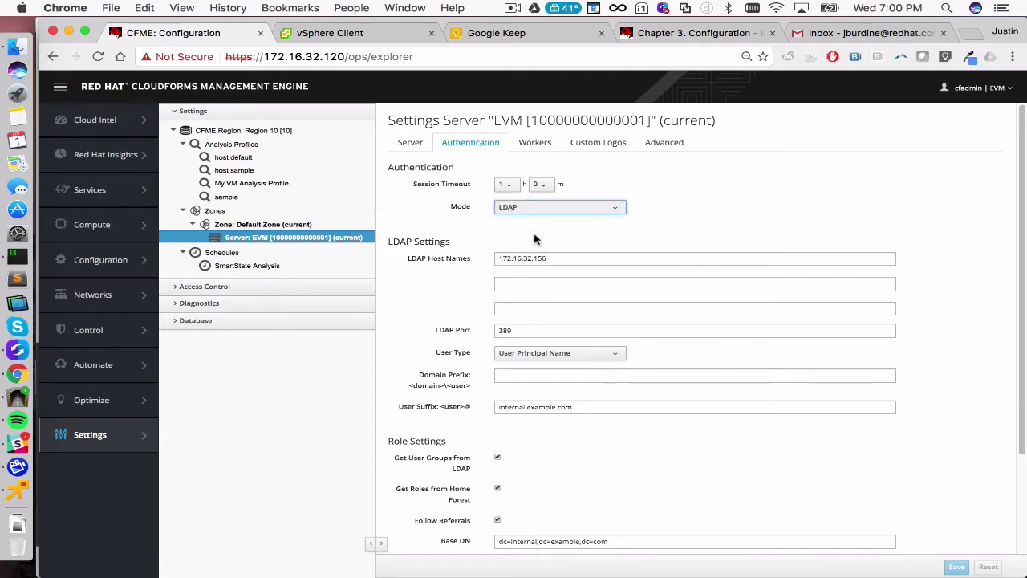
scroll(535, 239, "down", 3)
scroll(601, 164, "up", 1)
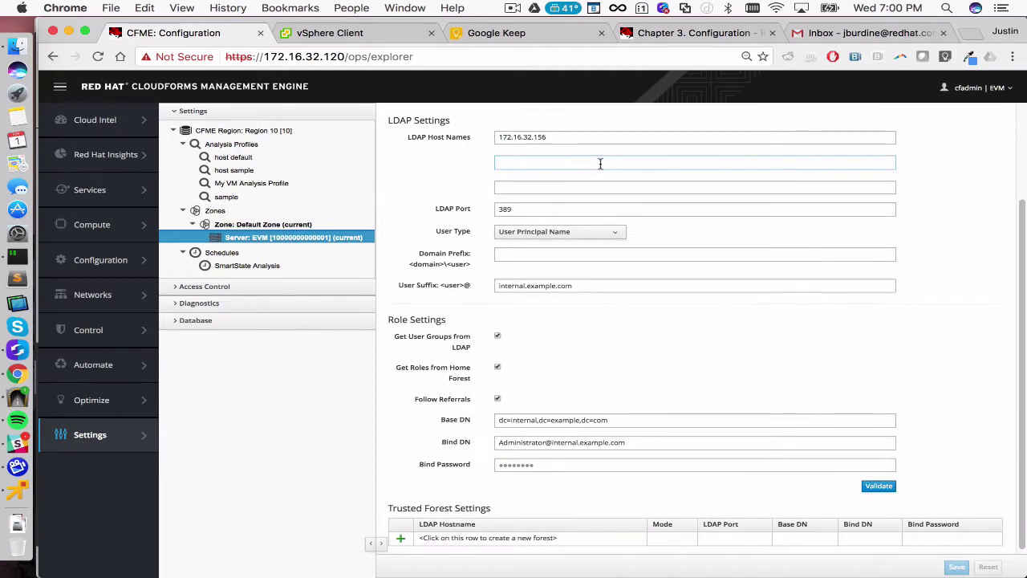
- Examine the LDAP settings: host names, port, available user types and user suffix
double_click(549, 144)
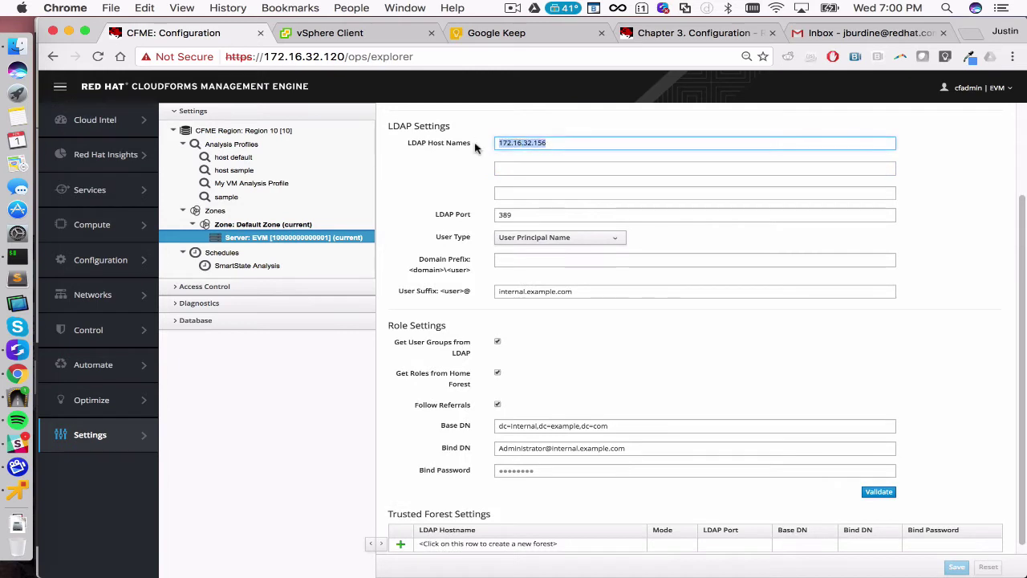
left_click(511, 169)
left_click(529, 193)
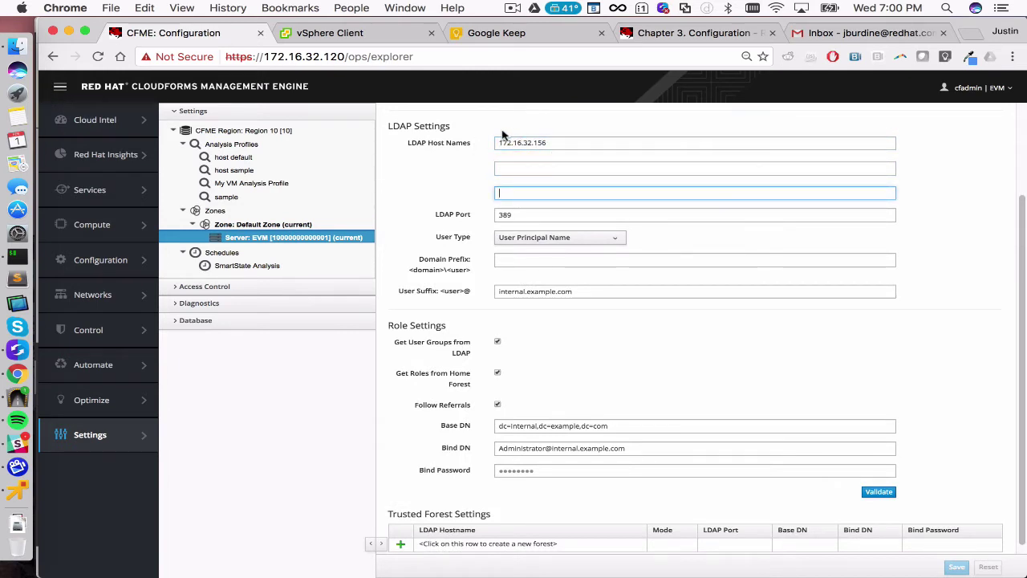
left_click(523, 215)
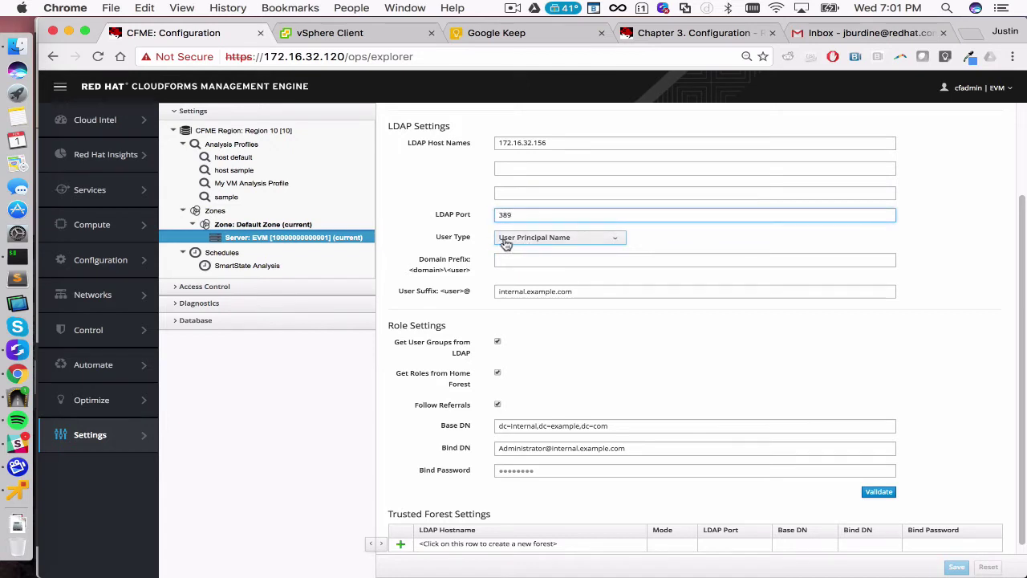
left_click(512, 239)
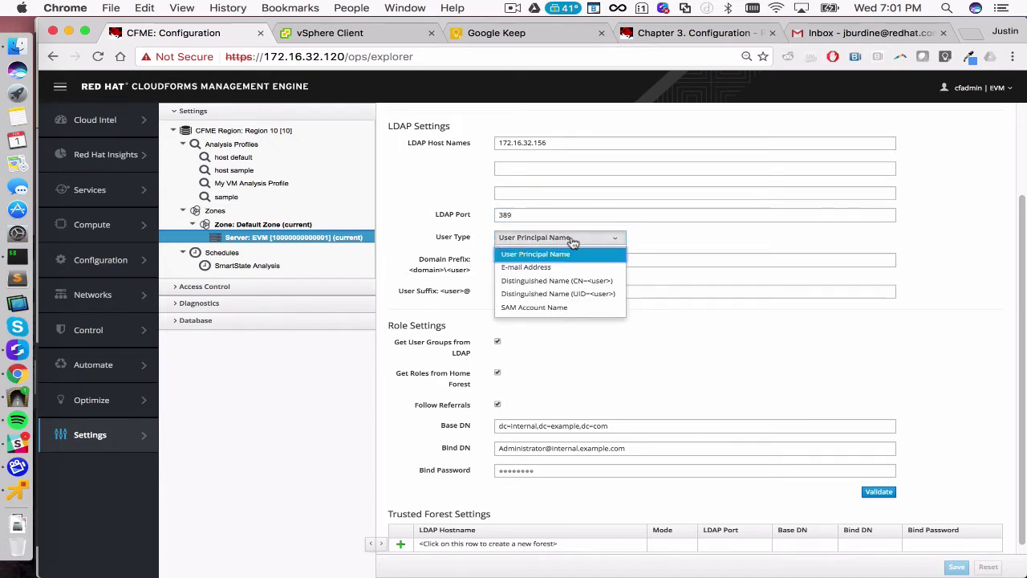
left_click(658, 244)
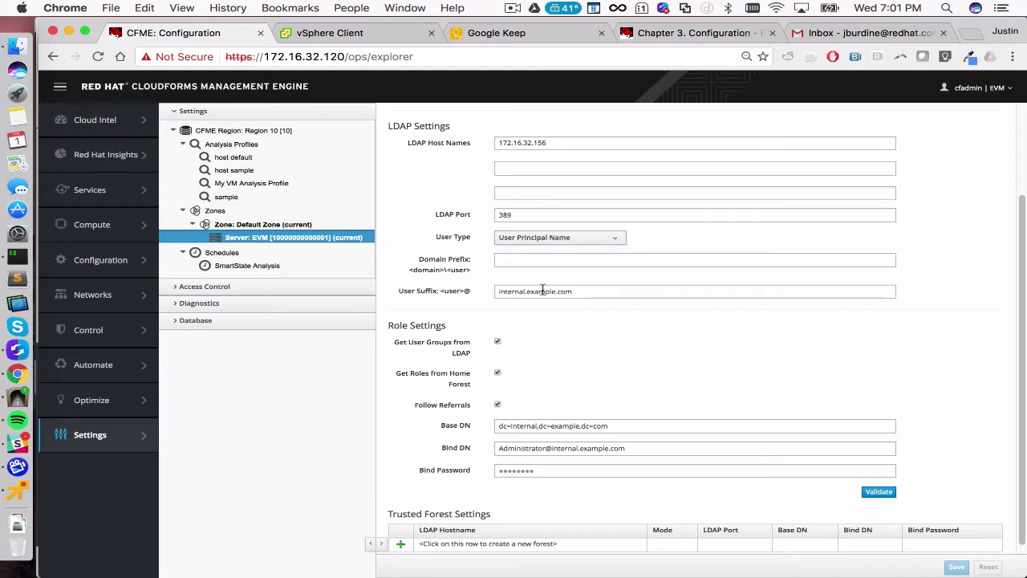
left_click_drag(507, 293, 572, 293)
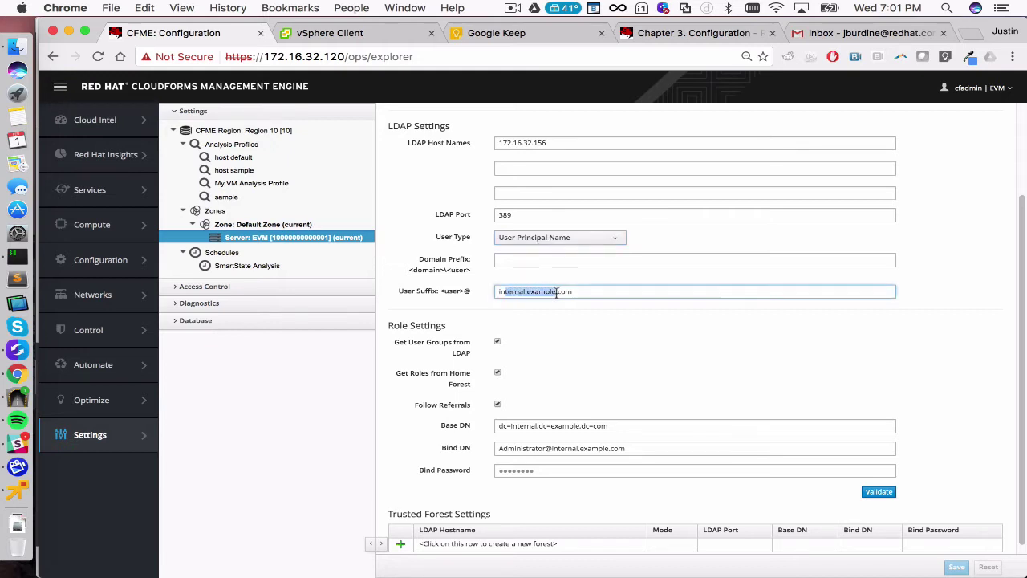
left_click(533, 321)
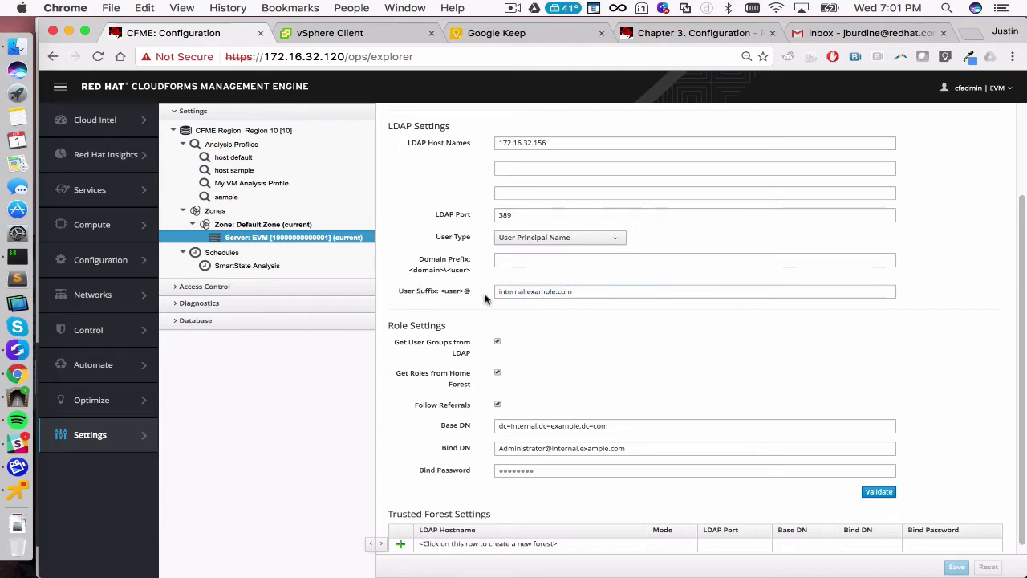
- Examine the LDAP role settings: user group retrieval, Base DN, Bind DN and Bind Password
scroll(531, 342, "down", 1)
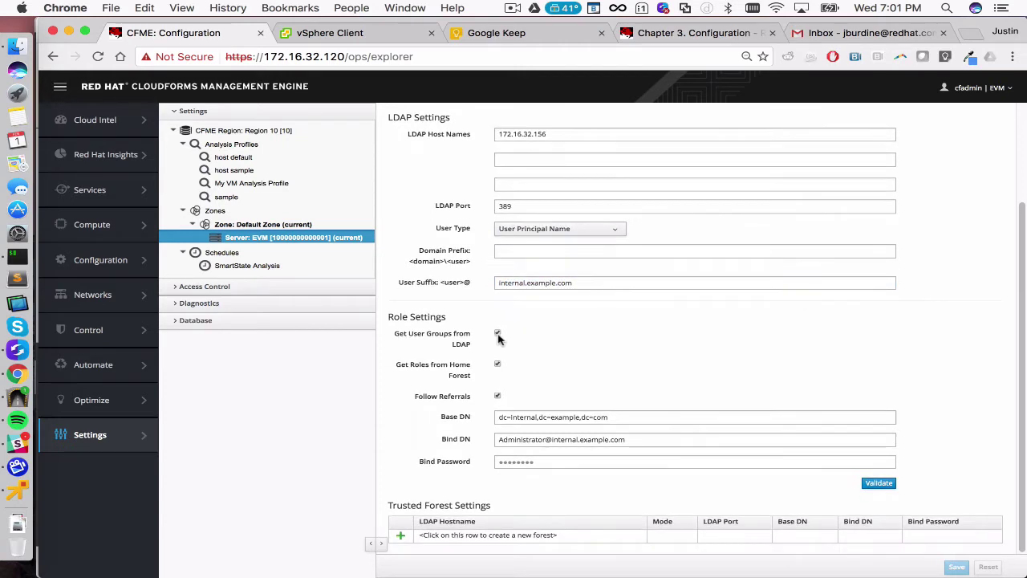
left_click_drag(394, 336, 446, 342)
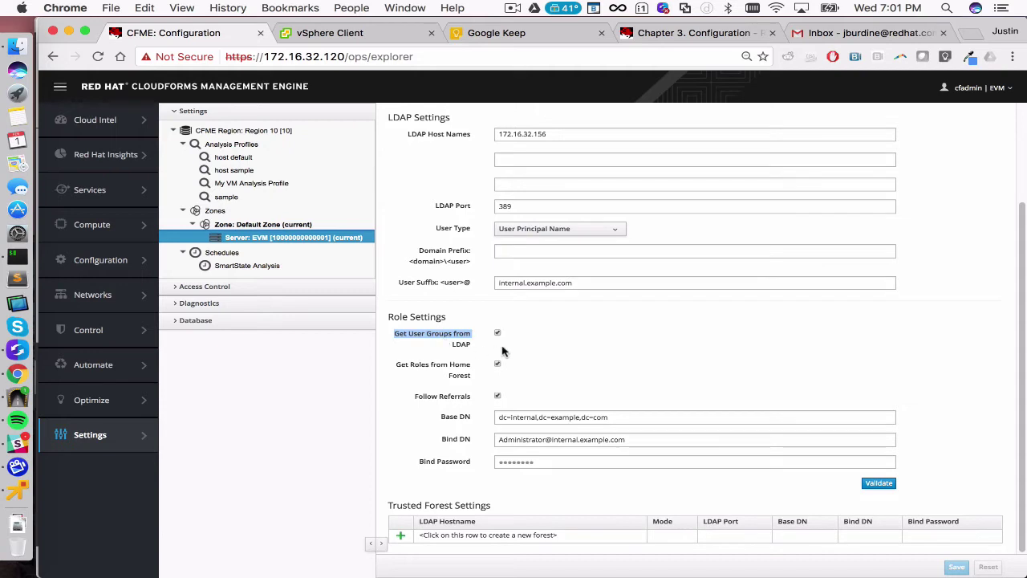
left_click(446, 346)
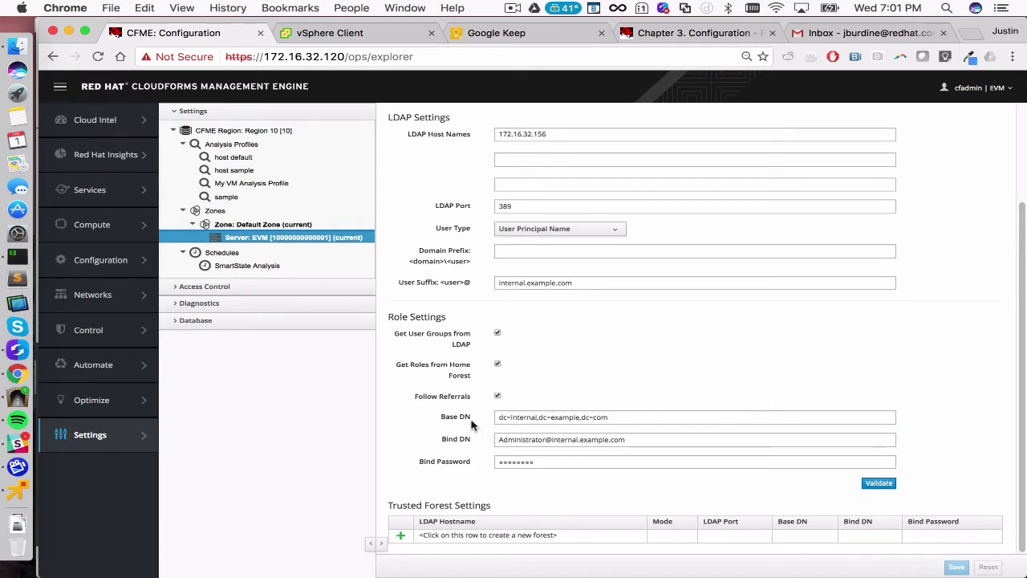
left_click(552, 417)
left_click_drag(620, 416, 465, 411)
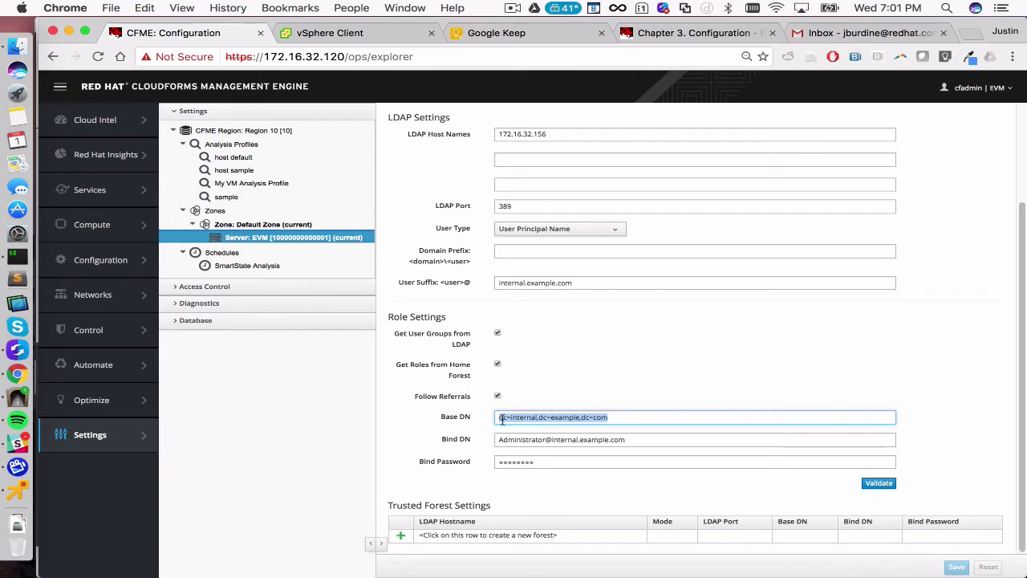
left_click(614, 417)
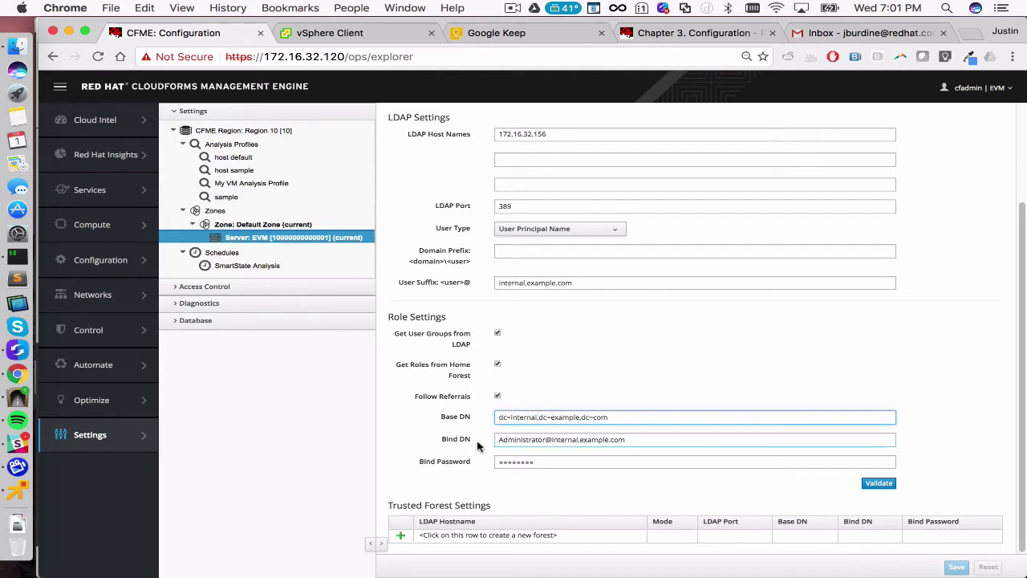
left_click_drag(441, 440, 473, 470)
left_click(473, 470)
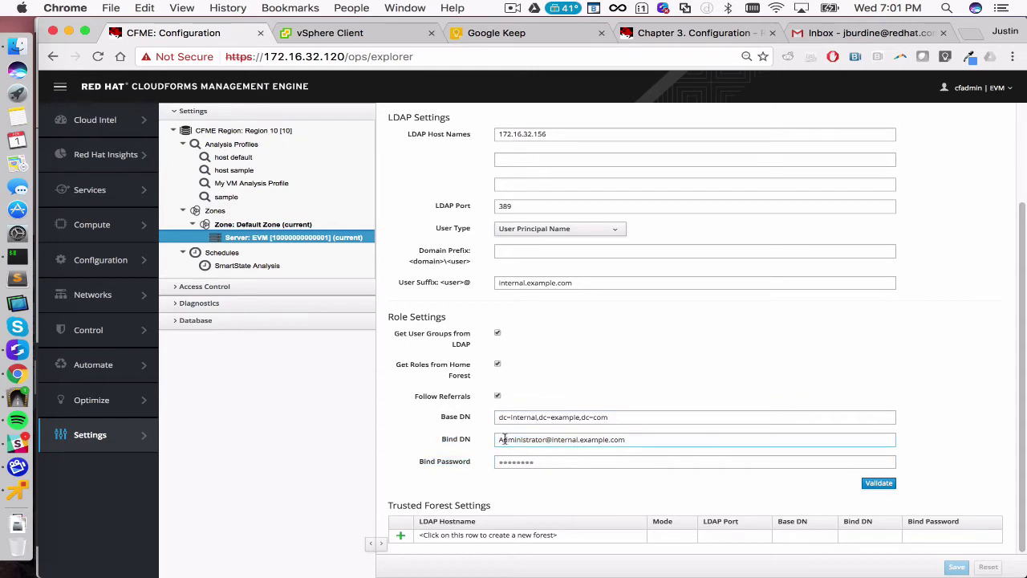
left_click(505, 439)
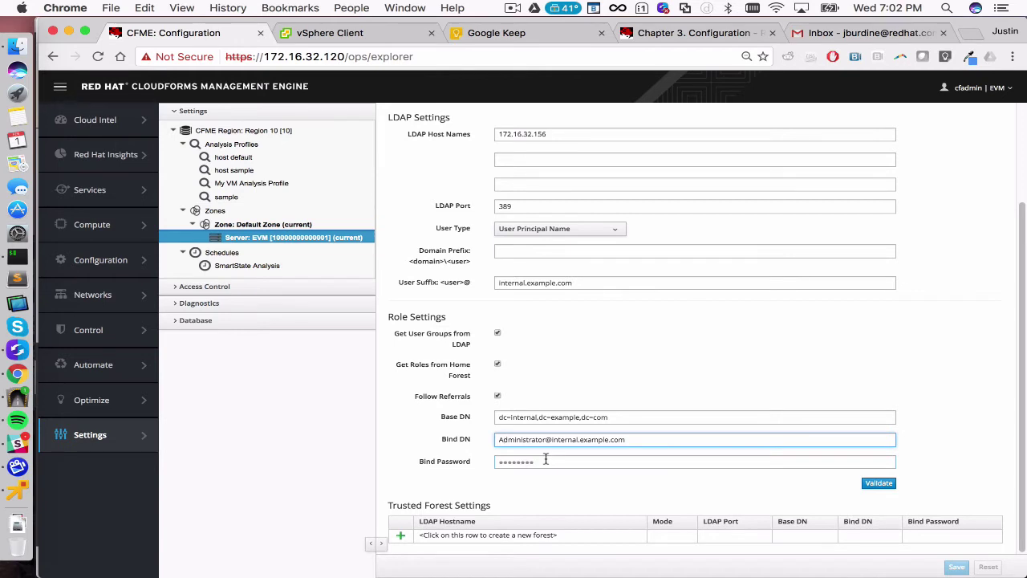
left_click(500, 462)
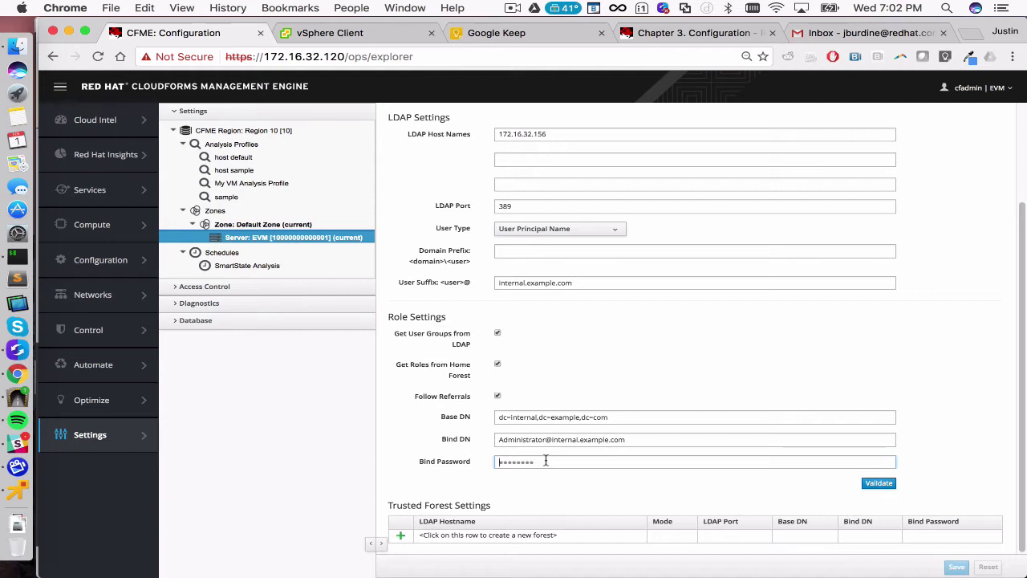
left_click(444, 469)
scroll(638, 345, "up", 3)
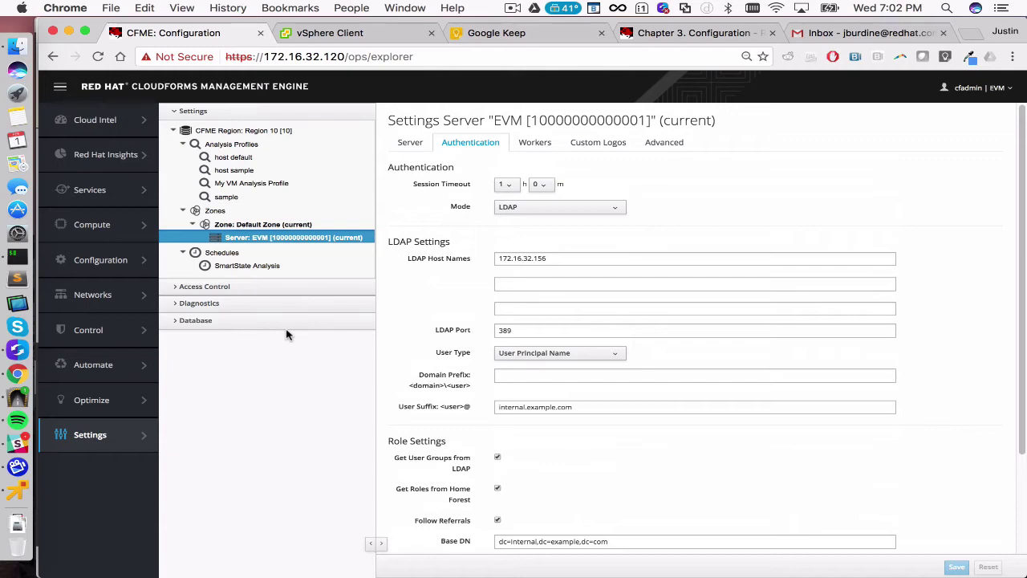
- View the groups and the tenants defined under Access Control for the CFME region
left_click(212, 287)
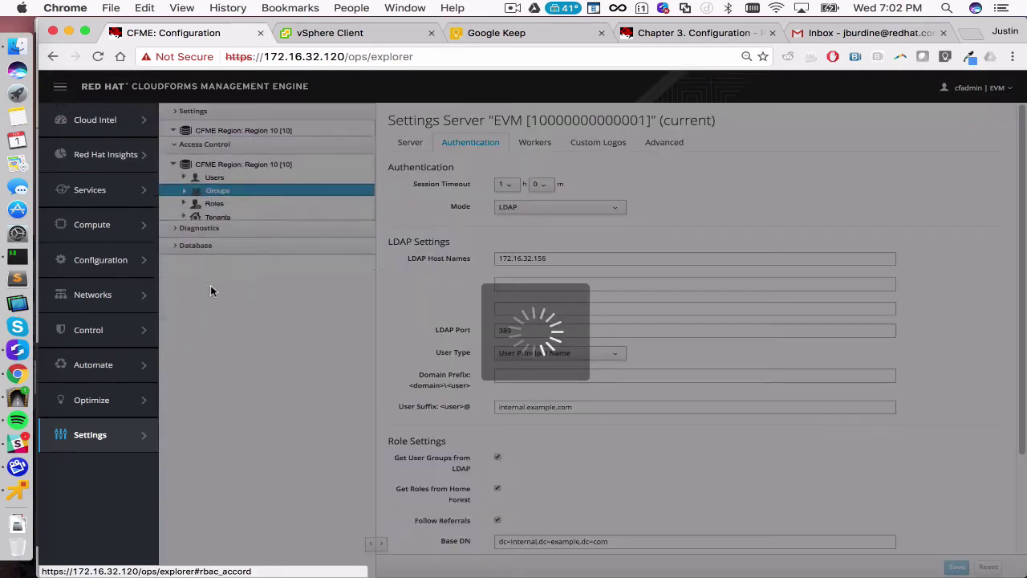
left_click(185, 201)
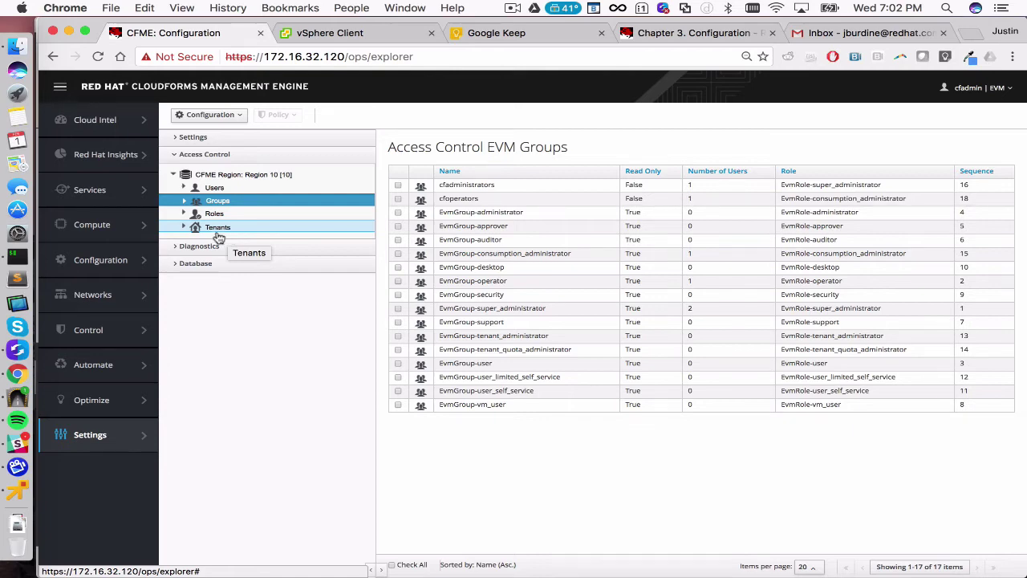
left_click(194, 231)
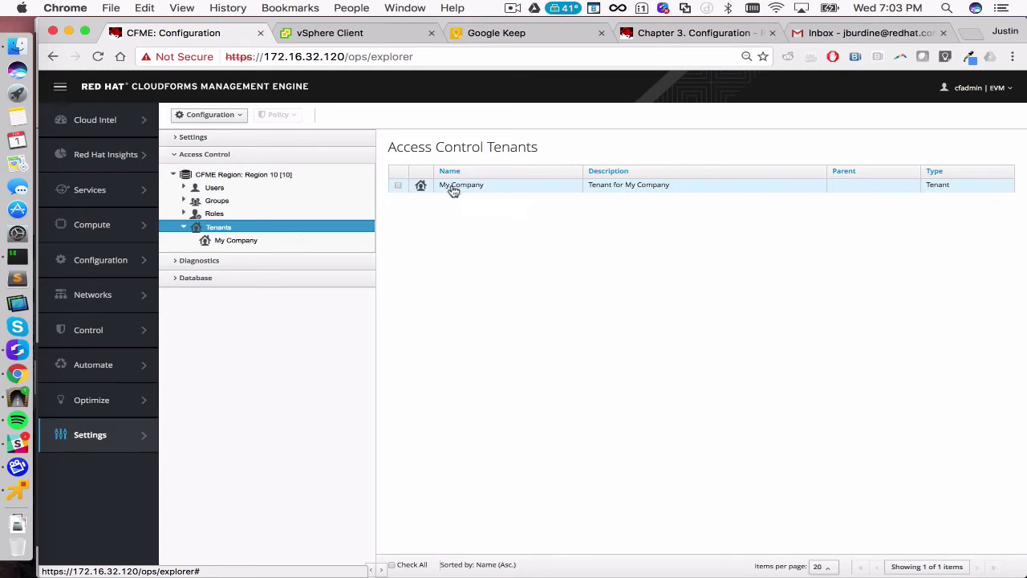
left_click(185, 228)
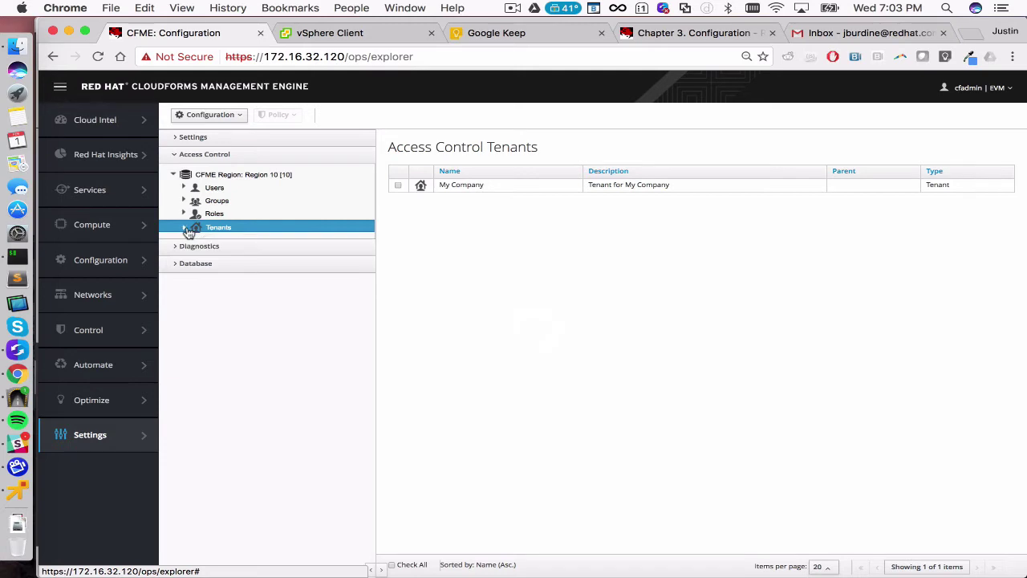
- Examine the EvmRole-administrator role's product features, expanding Compute down to the Infrastructure items
left_click(184, 213)
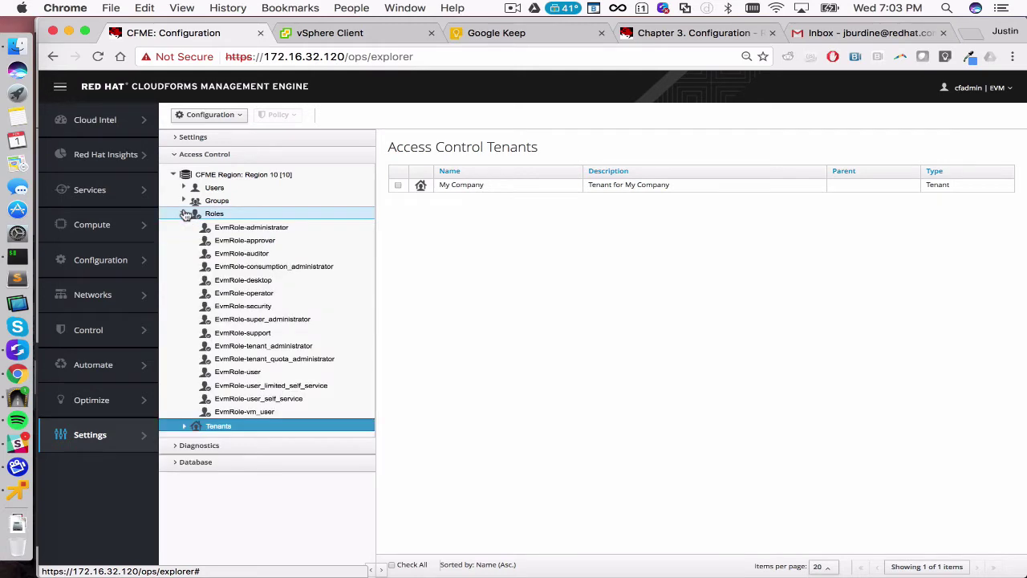
left_click(249, 227)
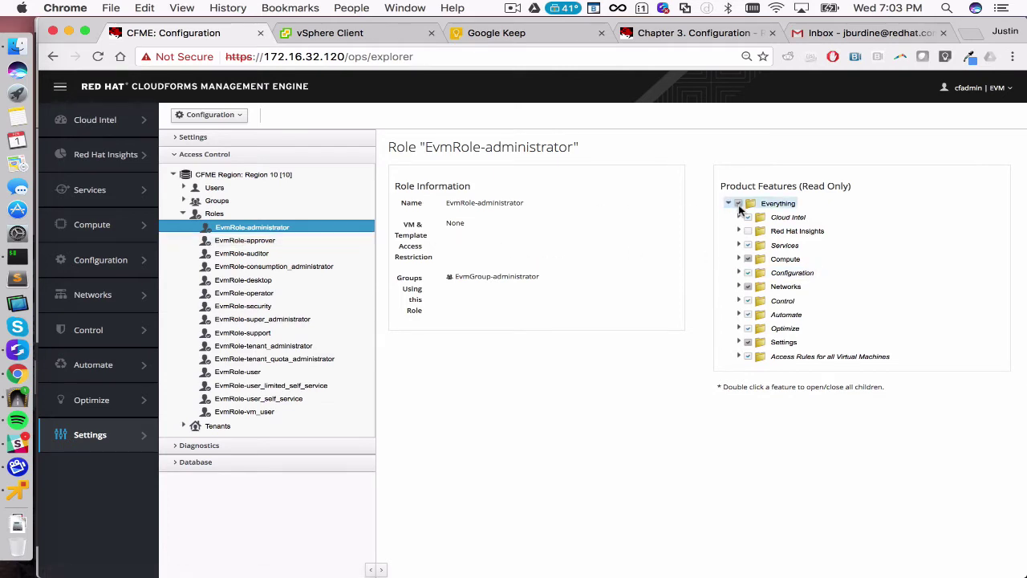
left_click(738, 259)
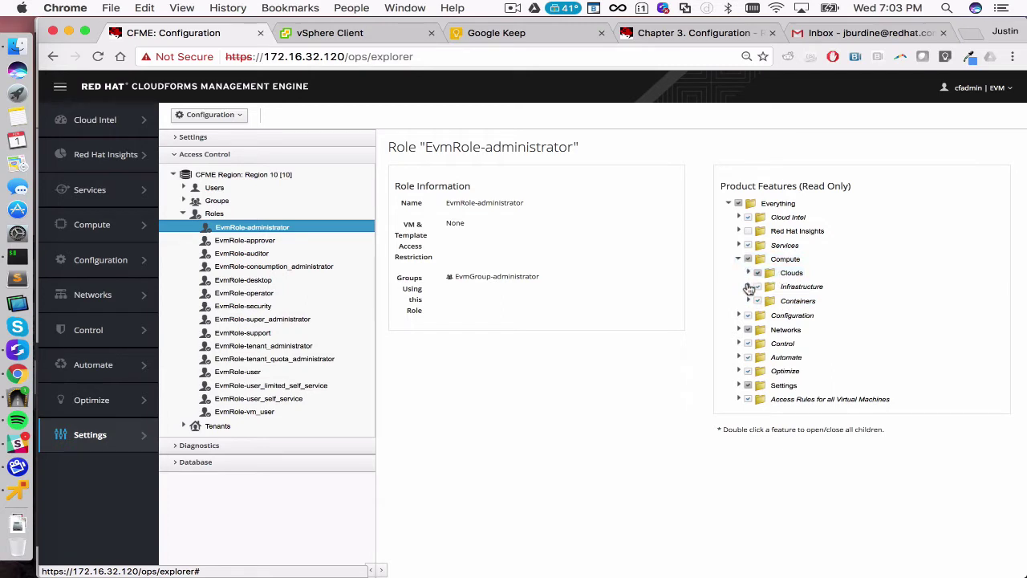
left_click(748, 287)
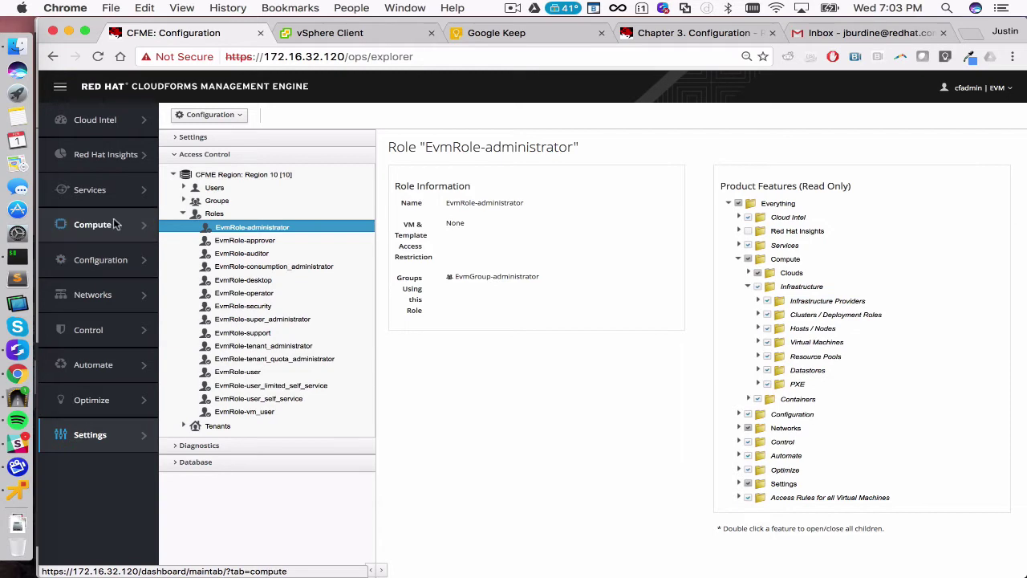
mouse_move(116, 225)
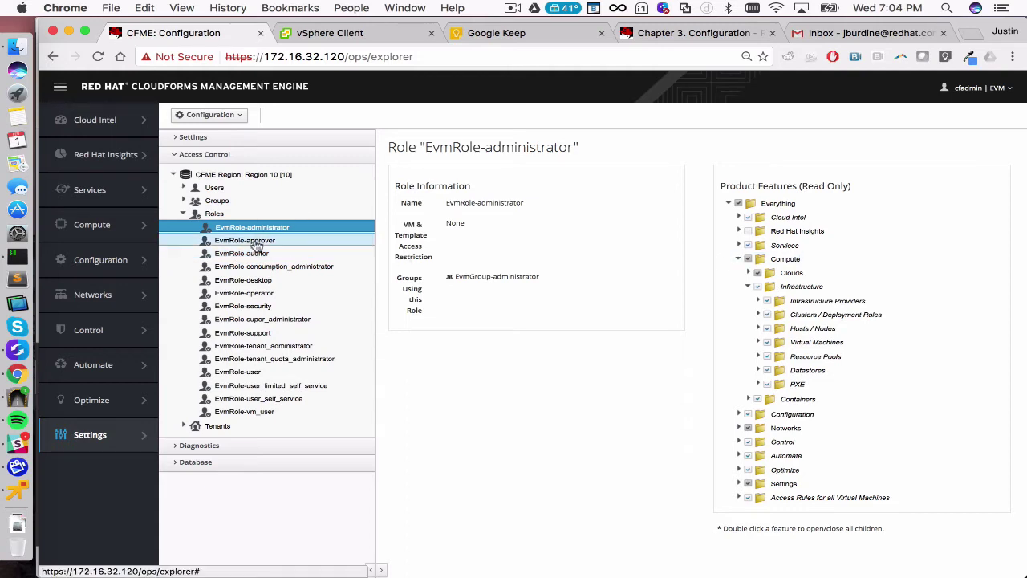
- View the EvmRole-operator role's product features and compare them with the Clouds, Infrastructure and Containers sections of Compute
left_click(260, 297)
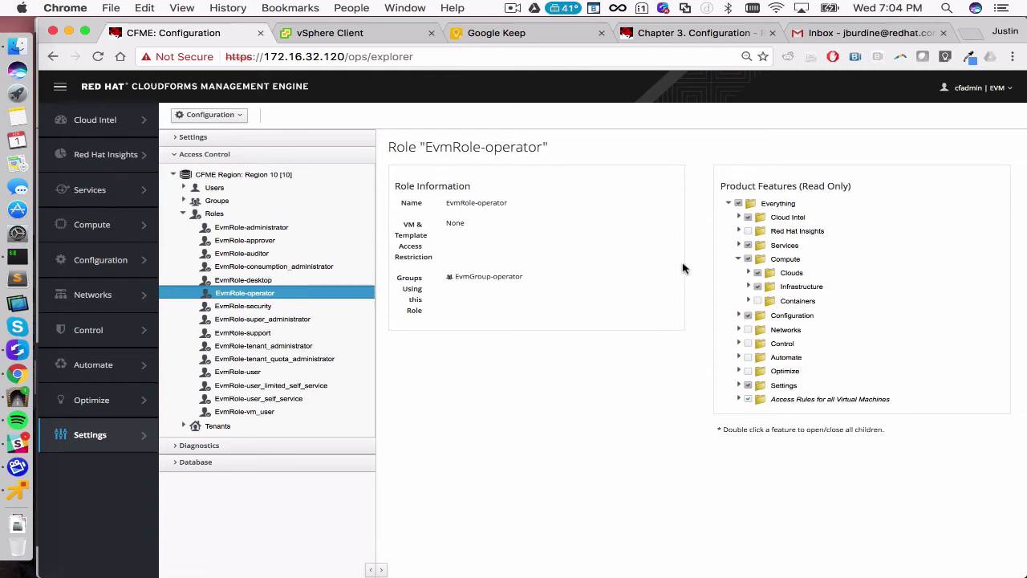
mouse_move(105, 230)
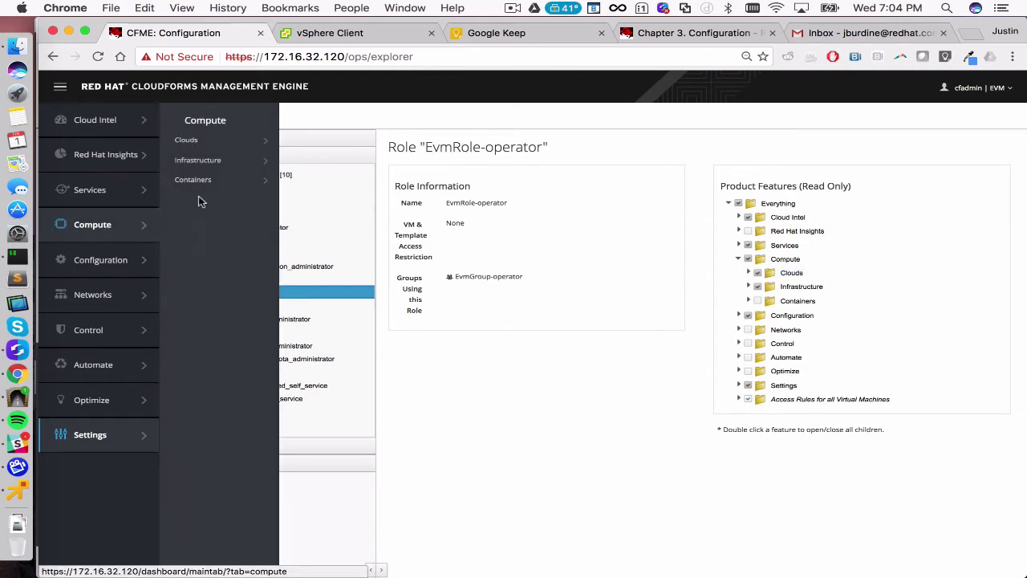
mouse_move(192, 146)
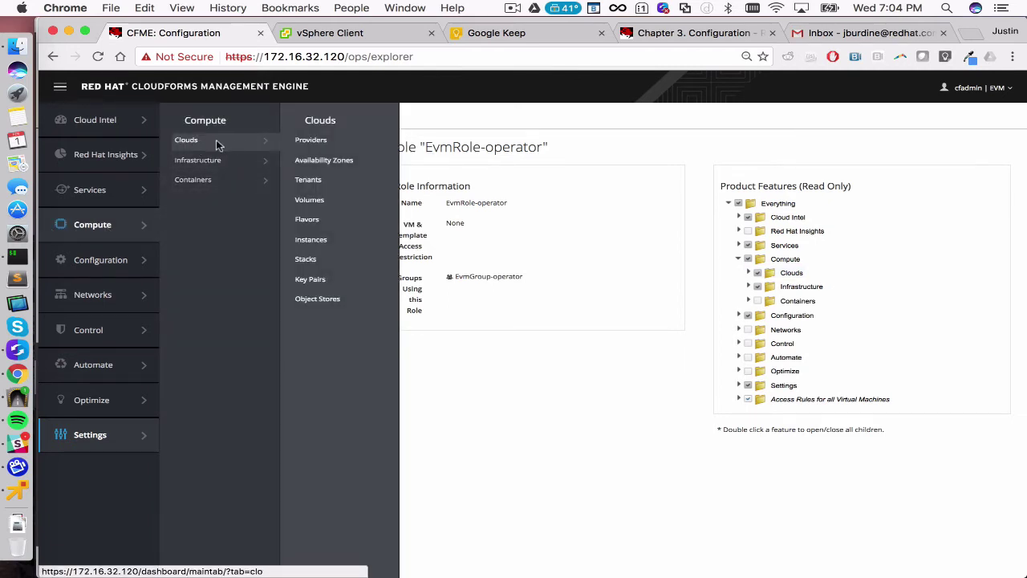
mouse_move(225, 183)
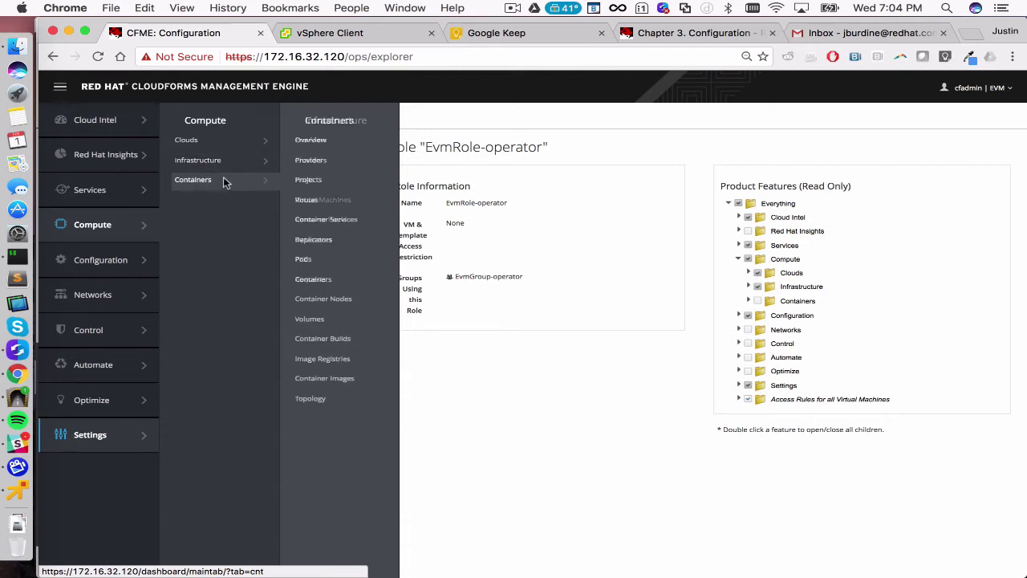
mouse_move(224, 160)
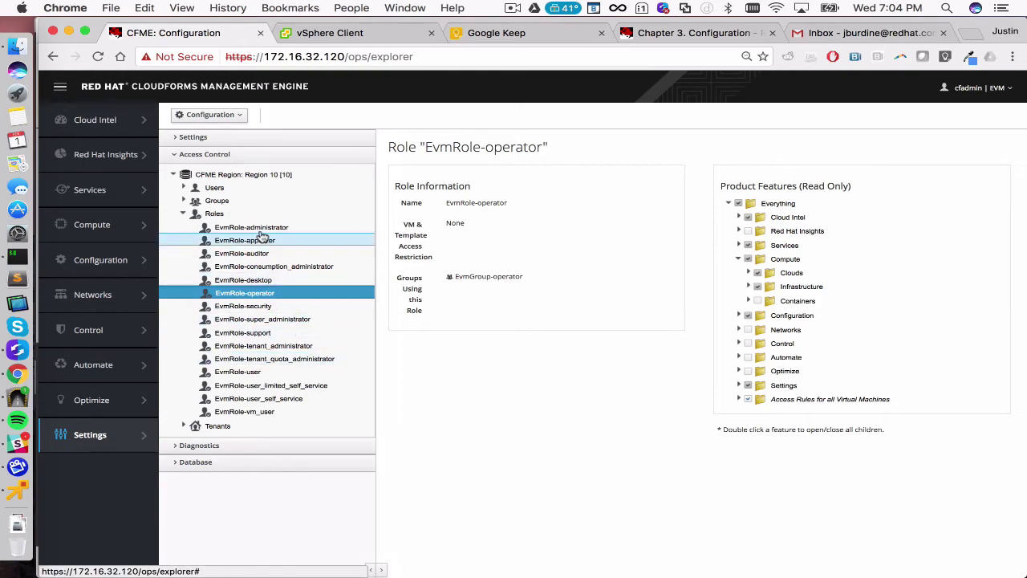
- View the access control roles and the blank form for adding a new role, and leave it without saving
left_click(213, 215)
left_click(208, 117)
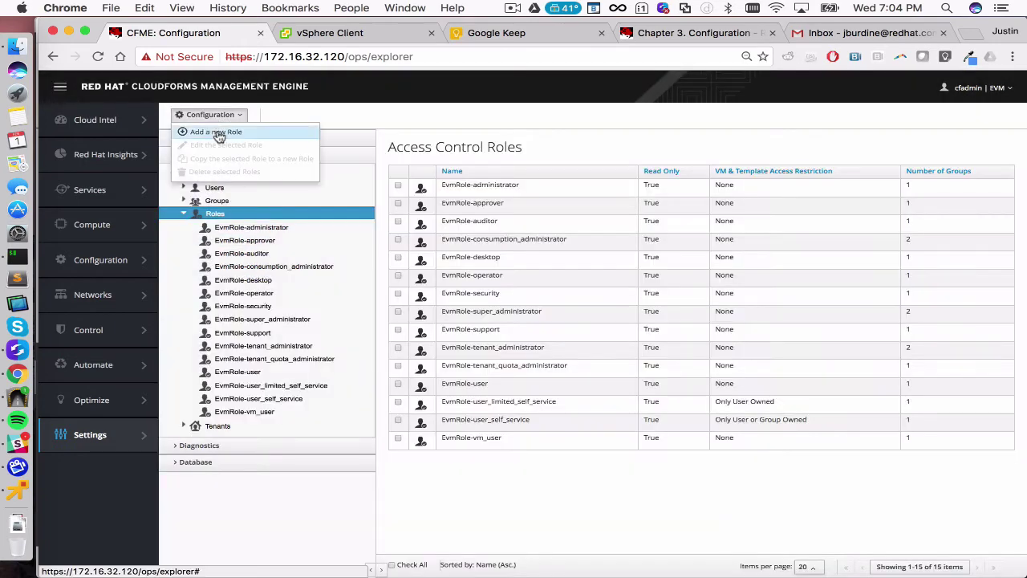
left_click(216, 132)
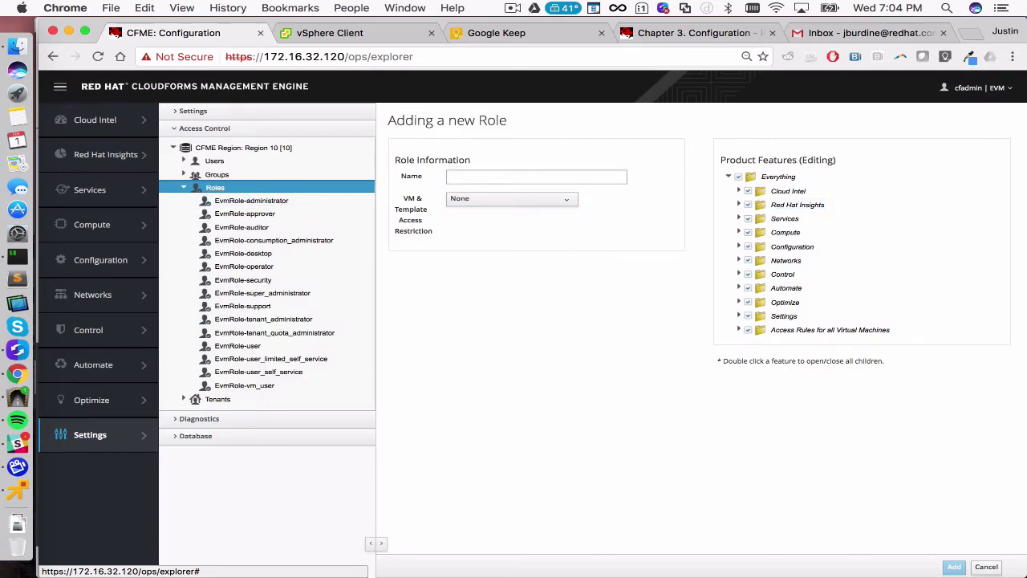
left_click(992, 567)
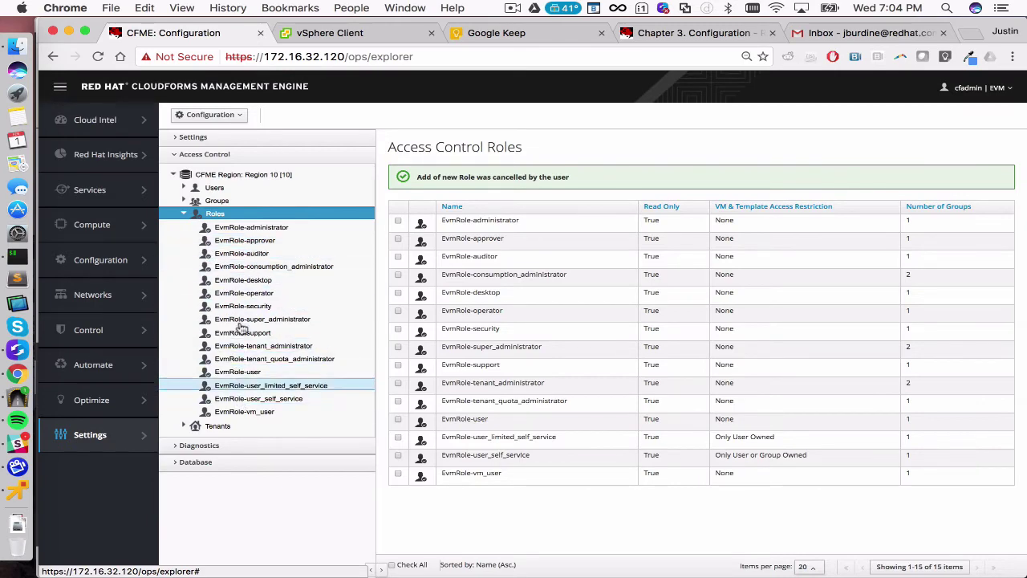
- View the EvmRole-administrator role and the actions available for editing, copying or deleting it
left_click(235, 229)
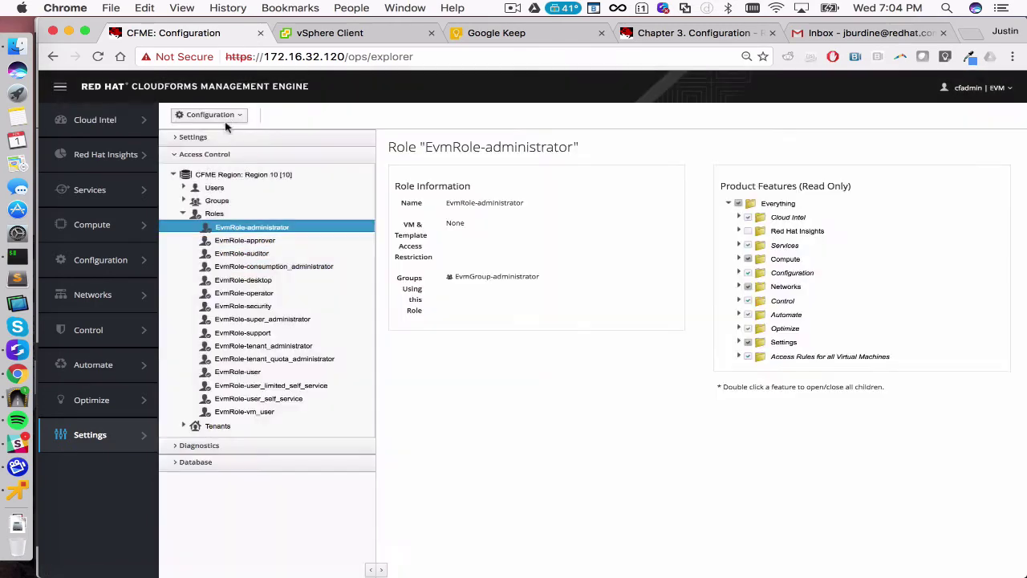
left_click(224, 117)
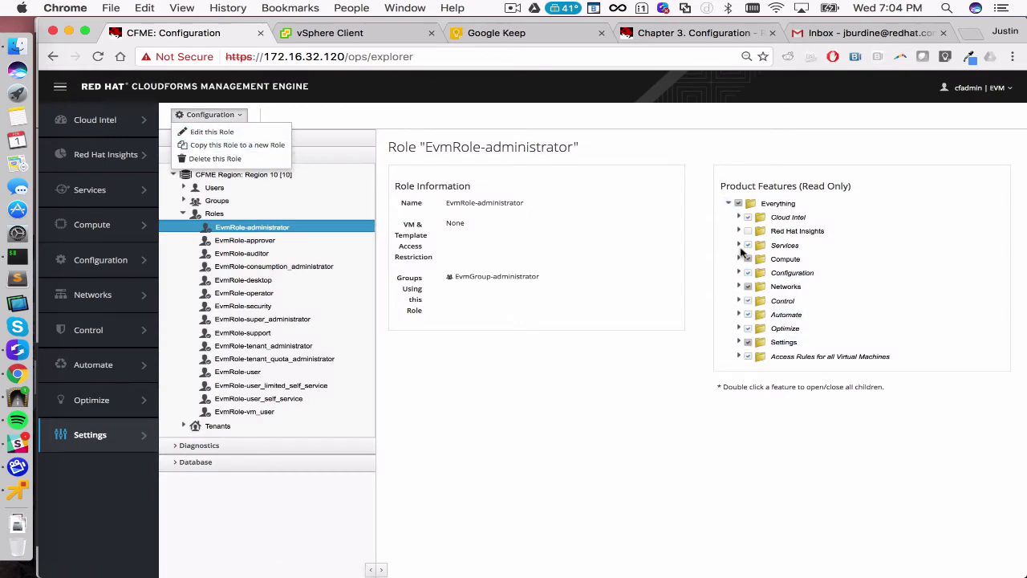
left_click(553, 398)
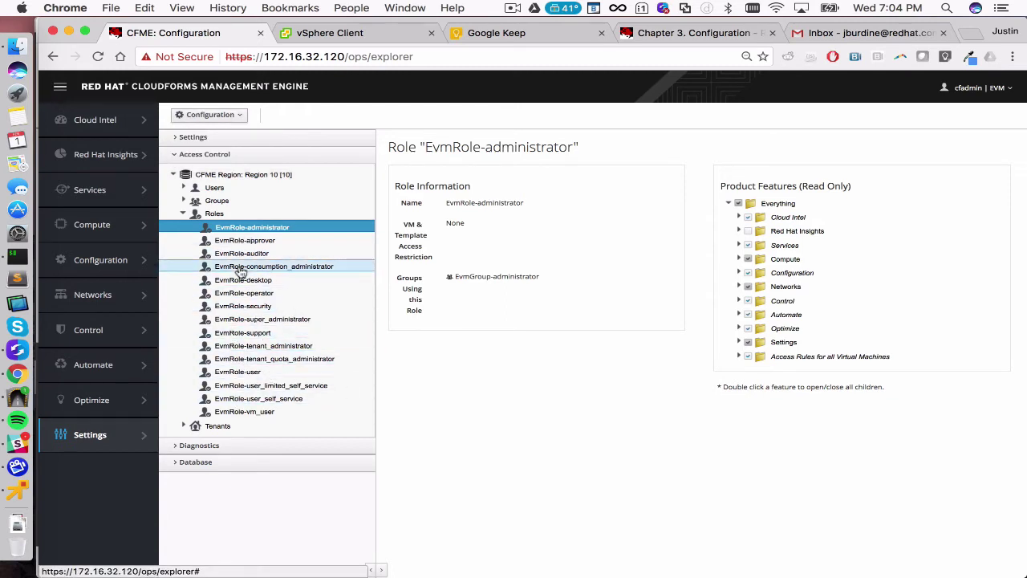
- Compare the Access Control groups with the security groups in Active Directory Users and Computers on the Windows VM
left_click(183, 215)
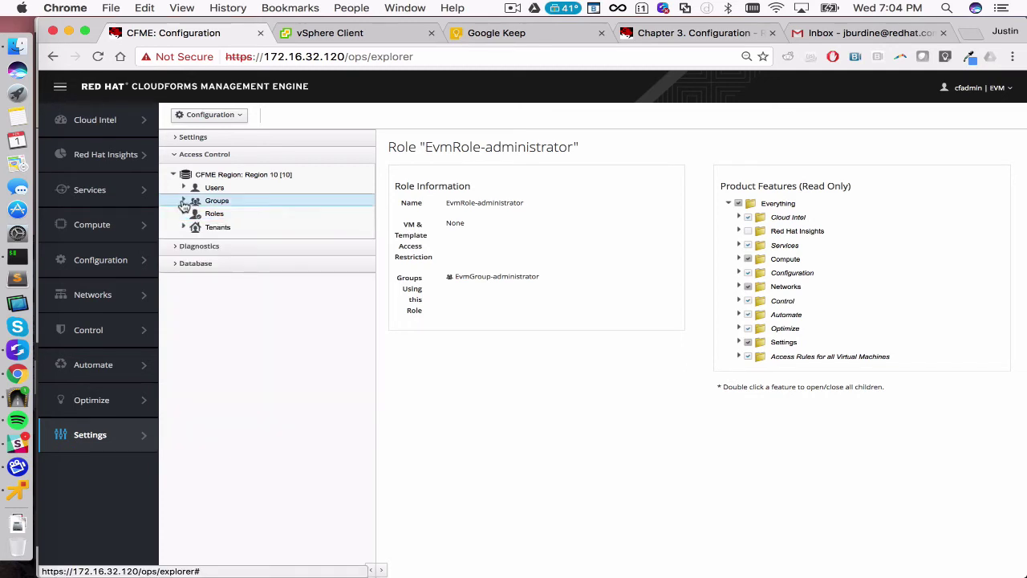
left_click(183, 203)
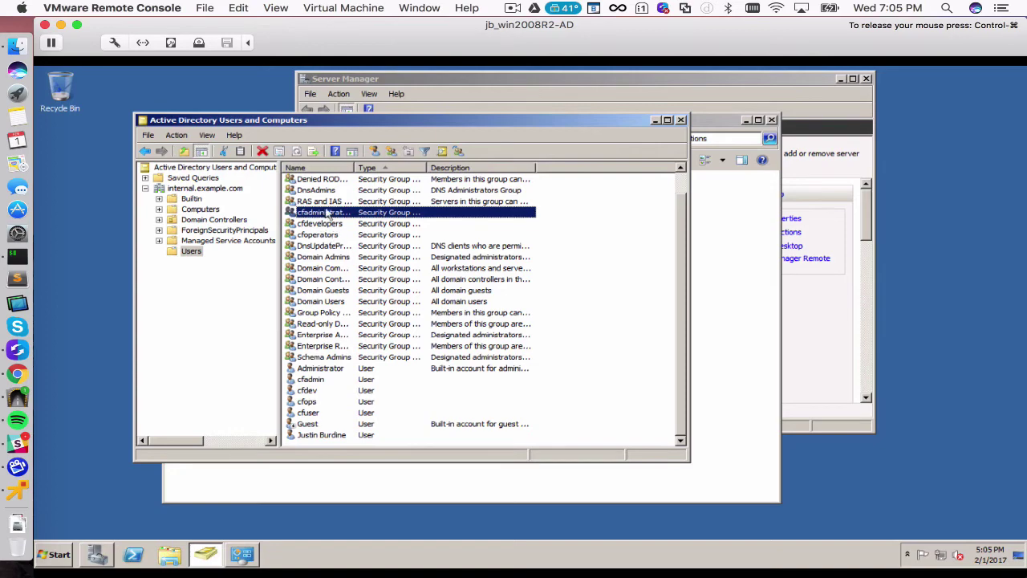
key("ctrl+Left")
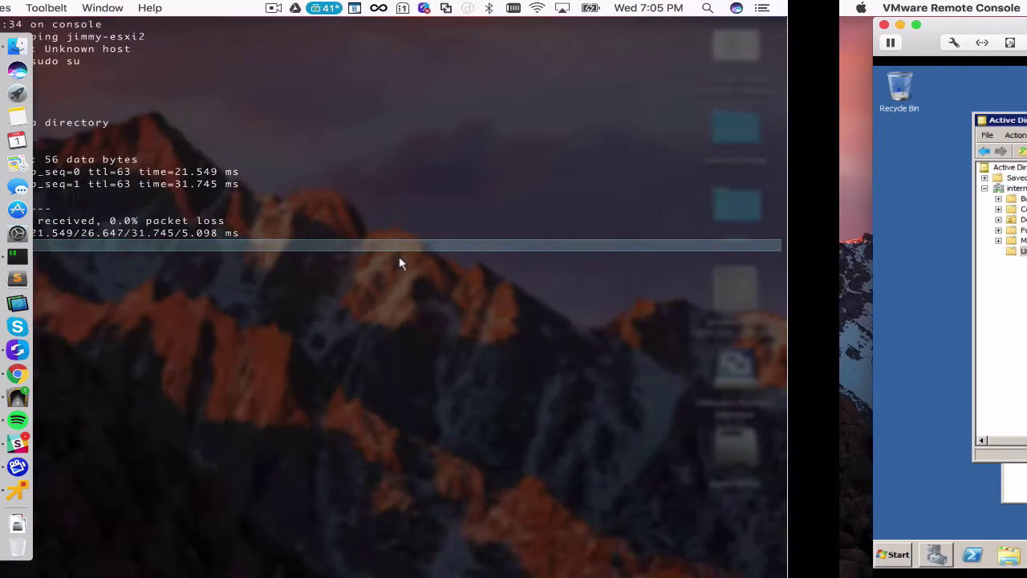
key("ctrl+Left")
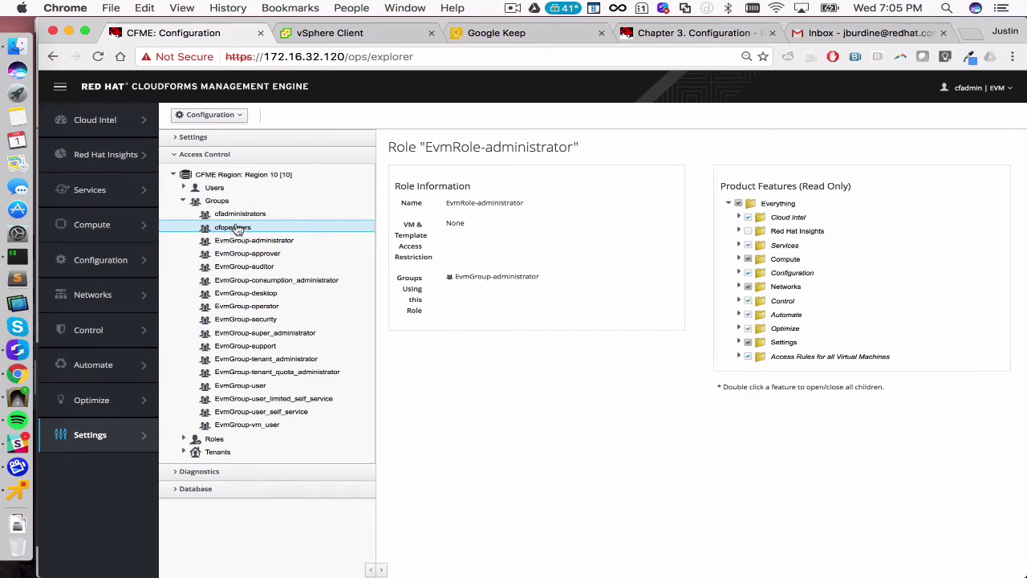
- Start a new access control group with LDAP group look-up enabled and the description cfdev
left_click(216, 201)
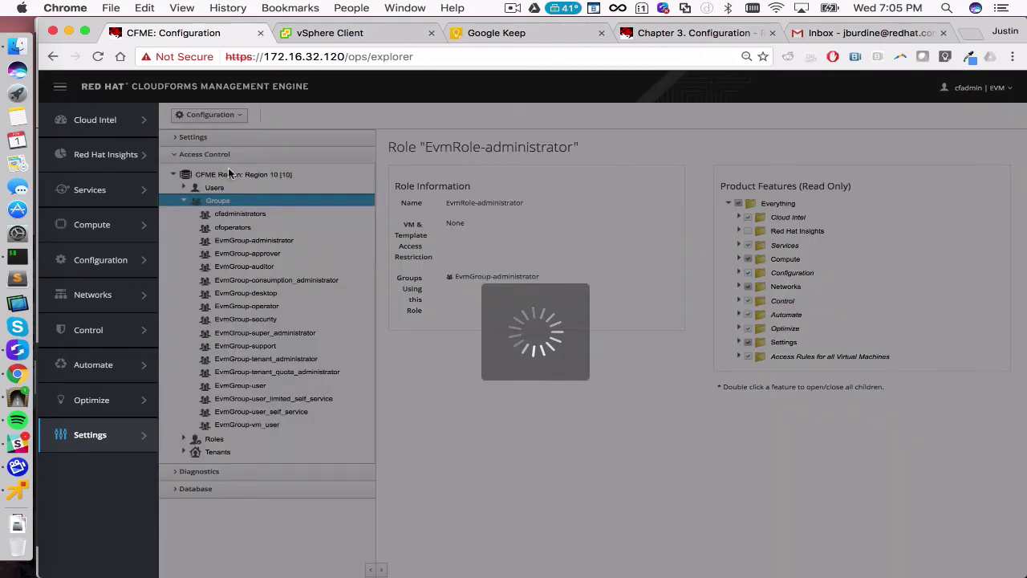
left_click(230, 116)
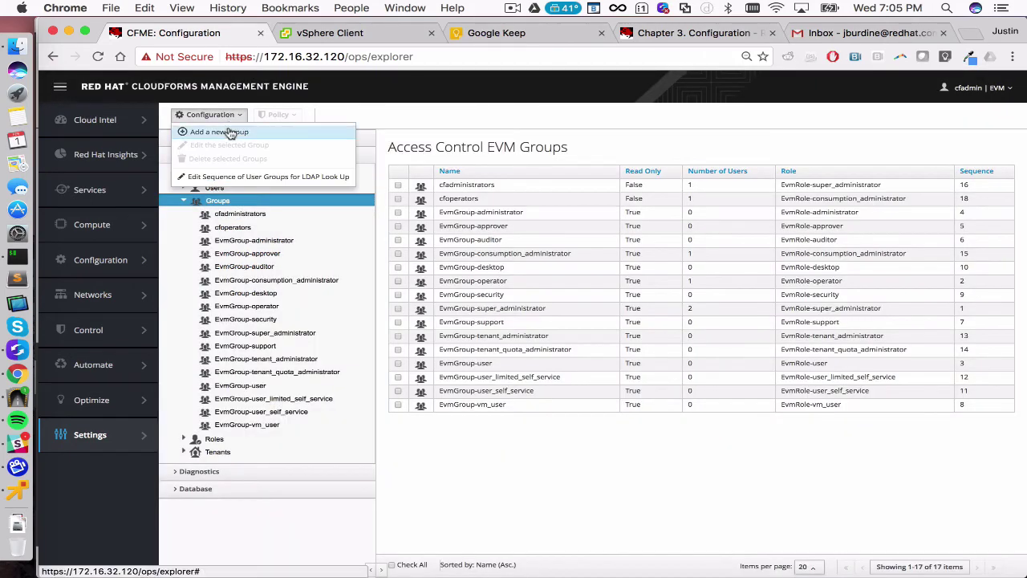
left_click(242, 133)
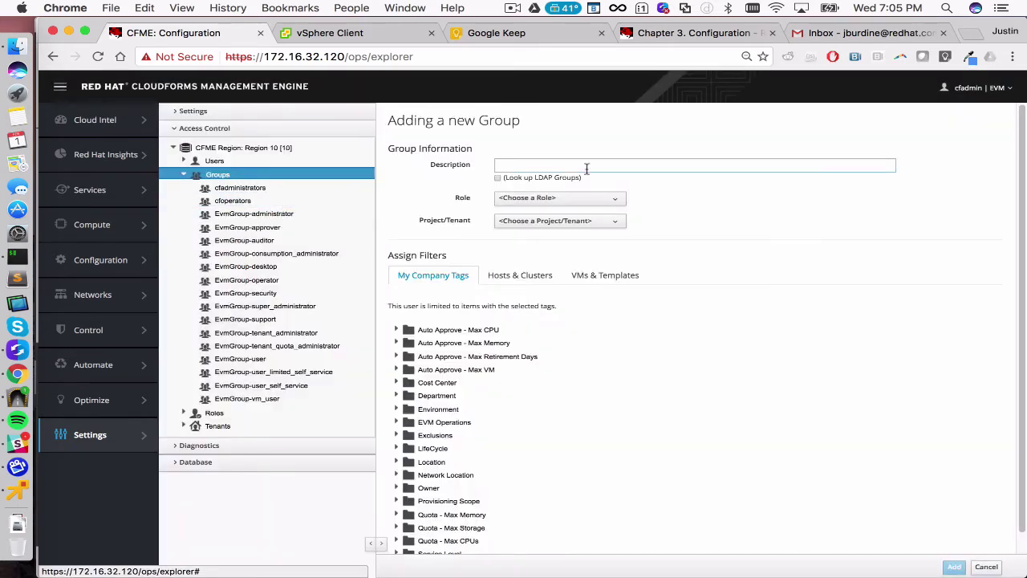
left_click(497, 178)
left_click(508, 165)
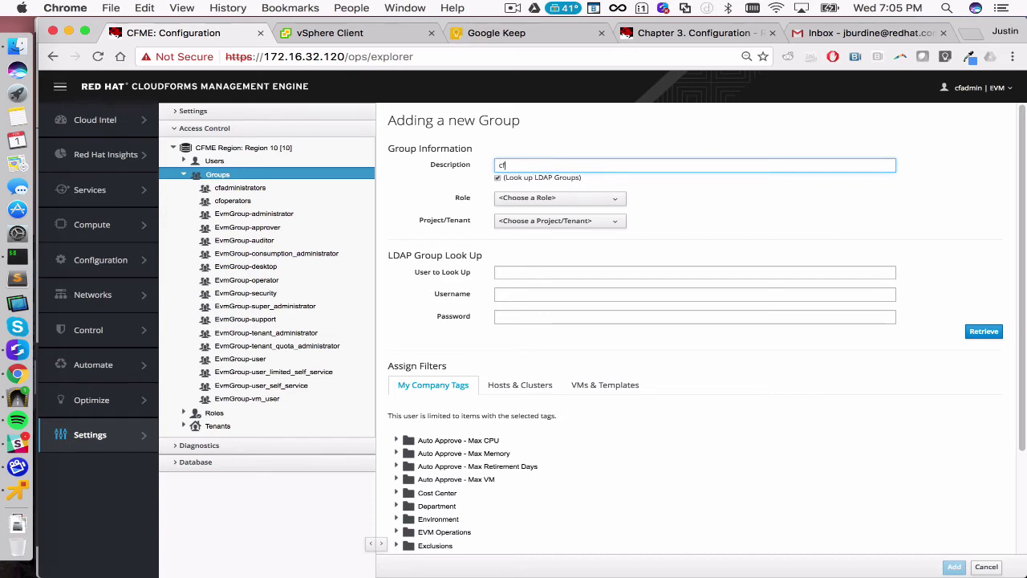
type("cfde")
- Switch to the Windows VM, check the developers group in Active Directory Users, and return to the new group form
key("ctrl+Right")
key("ctrl+Right")
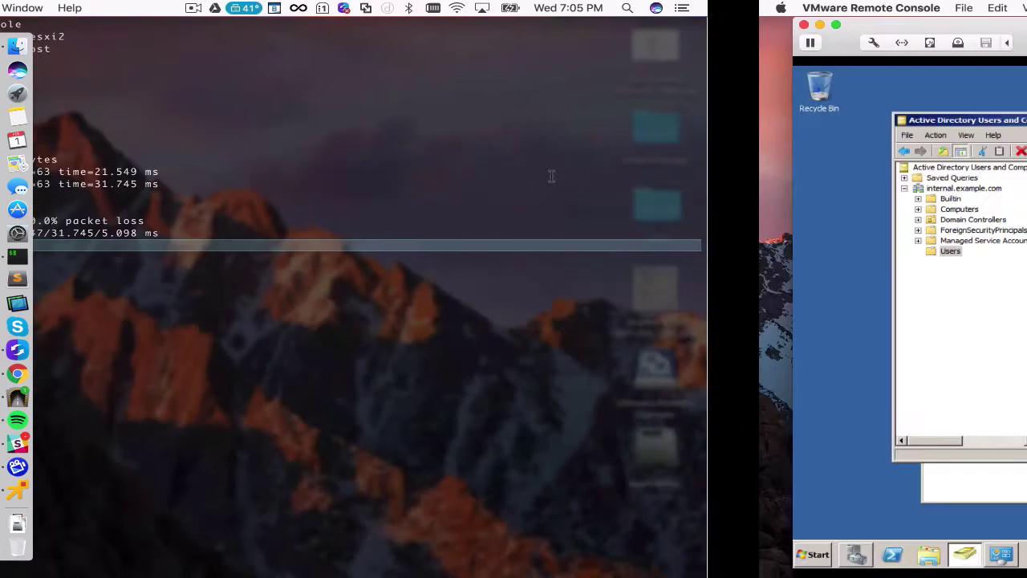
left_click(335, 225)
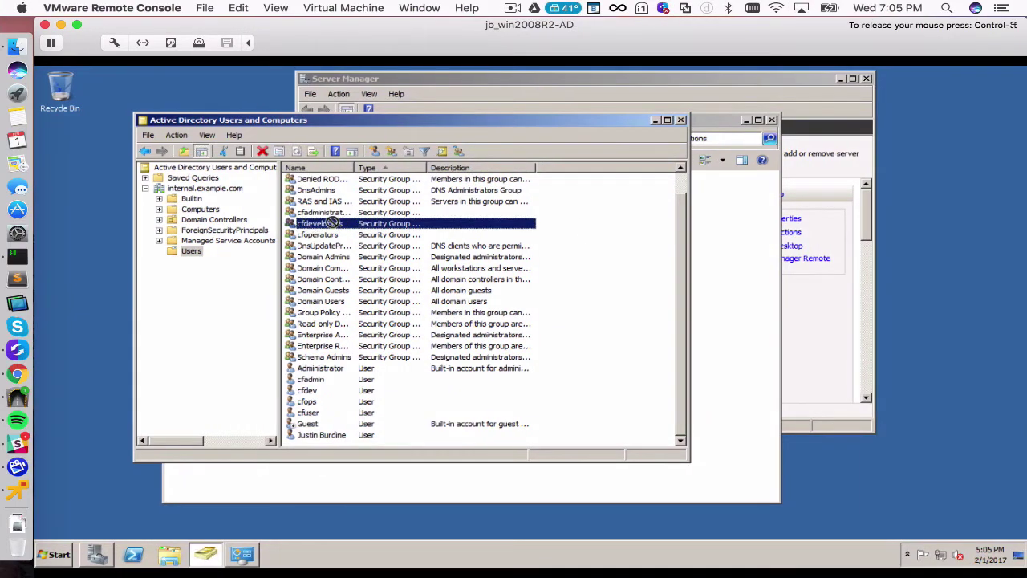
key("Tab")
key("ctrl+Left")
key("ctrl+Left")
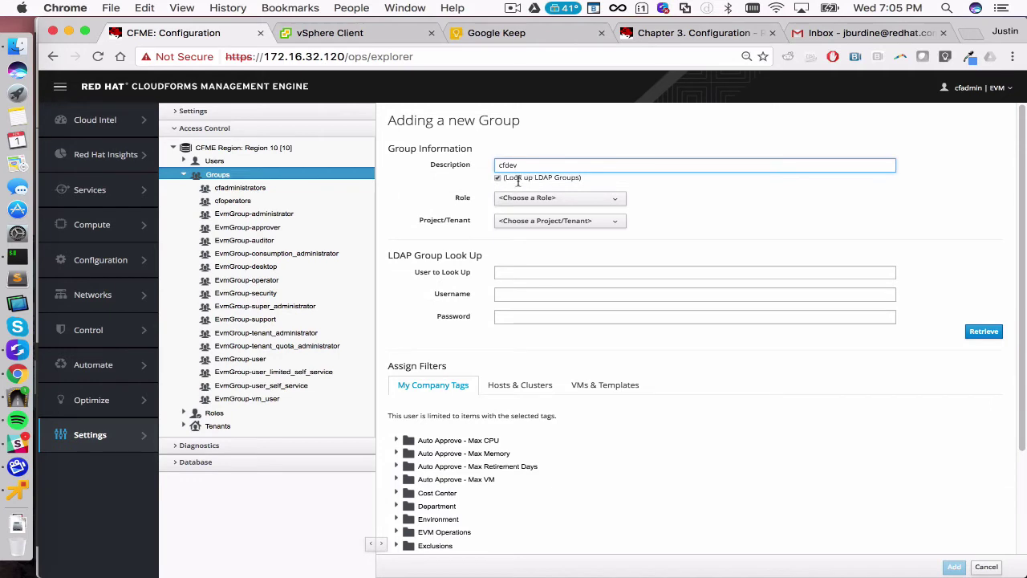
- Assign the new group the EvmRole-vm_user role and the My Company tenant
left_click(554, 199)
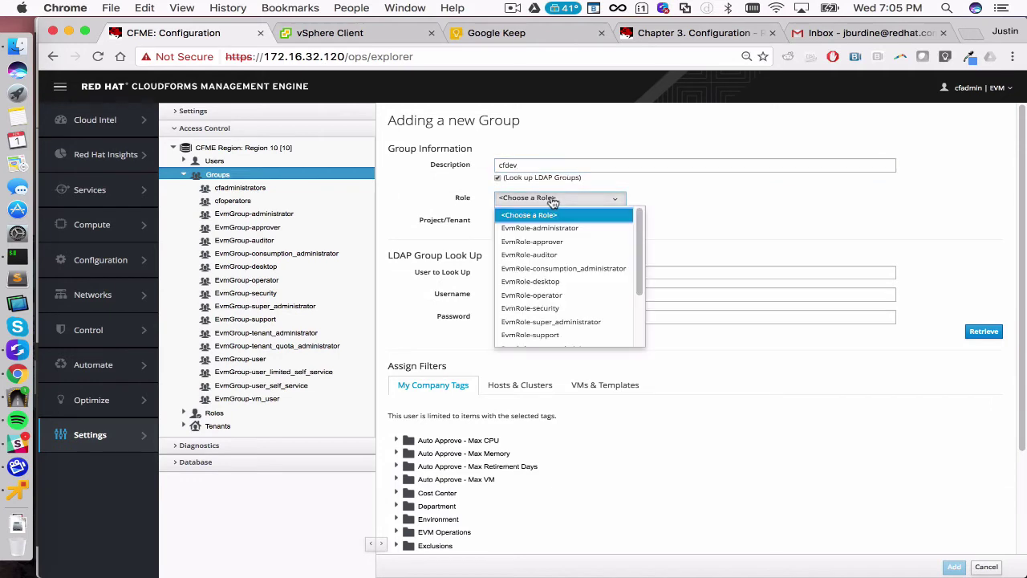
left_click(634, 184)
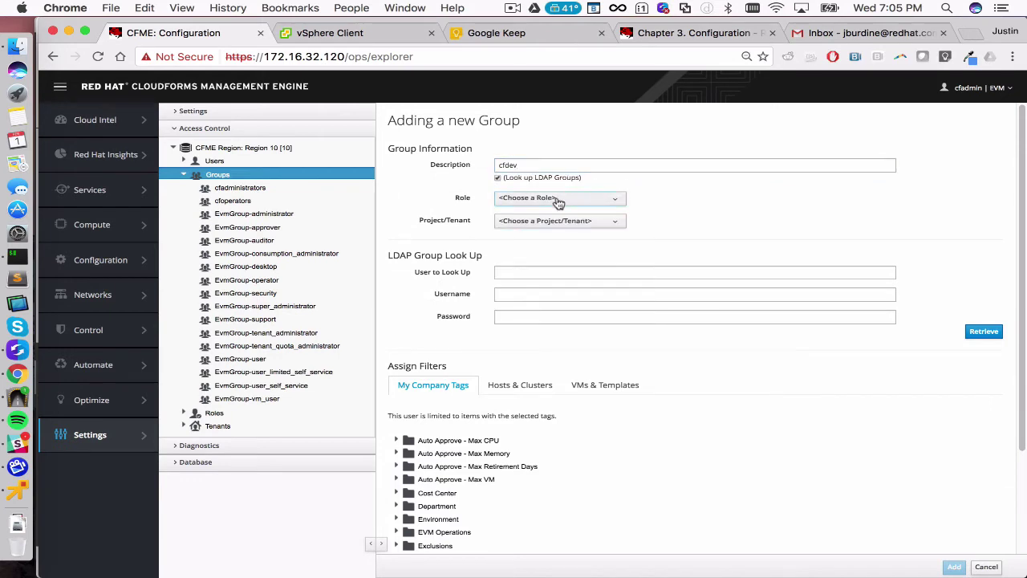
left_click(512, 165)
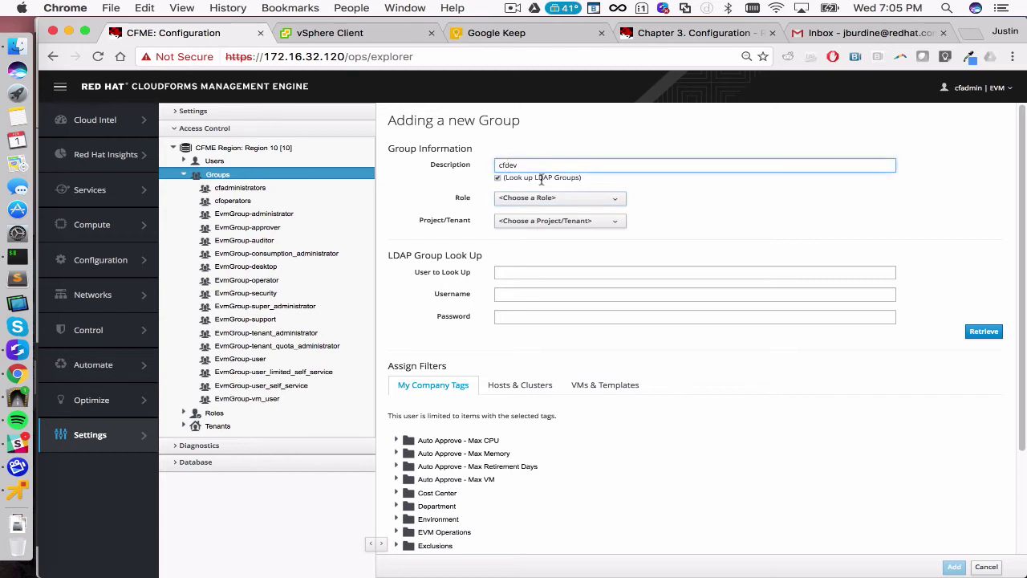
left_click(519, 201)
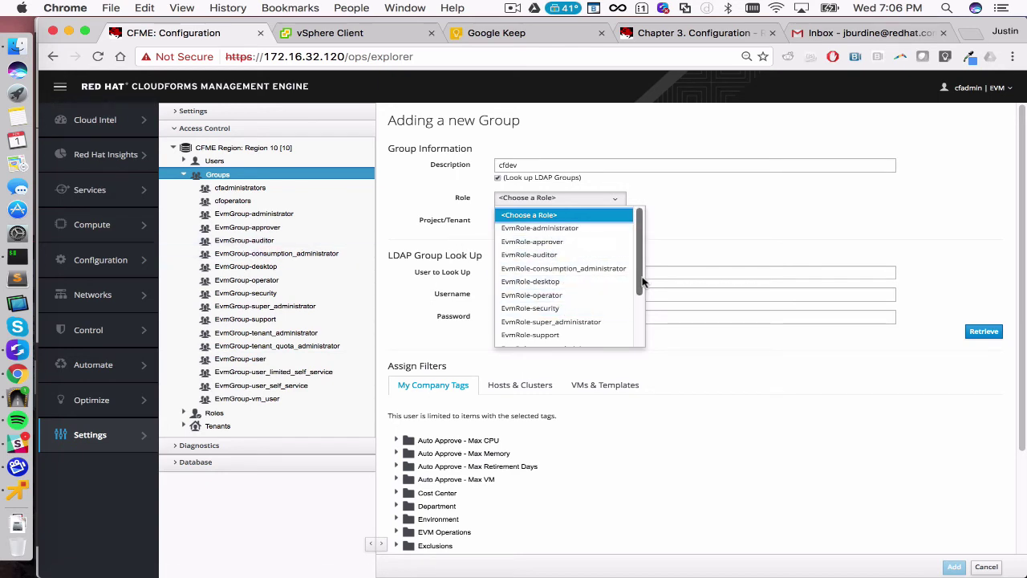
left_click_drag(638, 276, 640, 344)
left_click(536, 340)
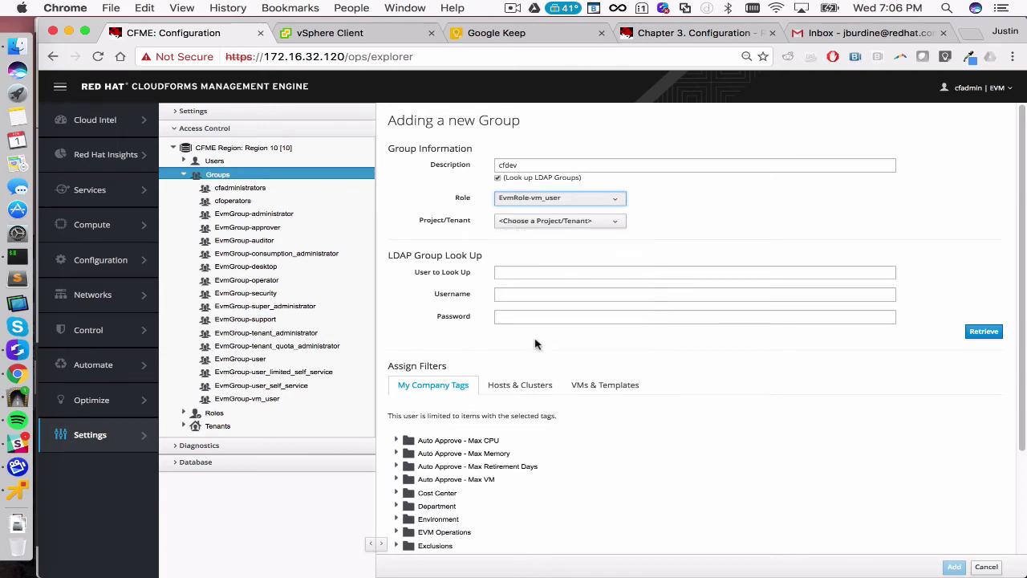
left_click(533, 229)
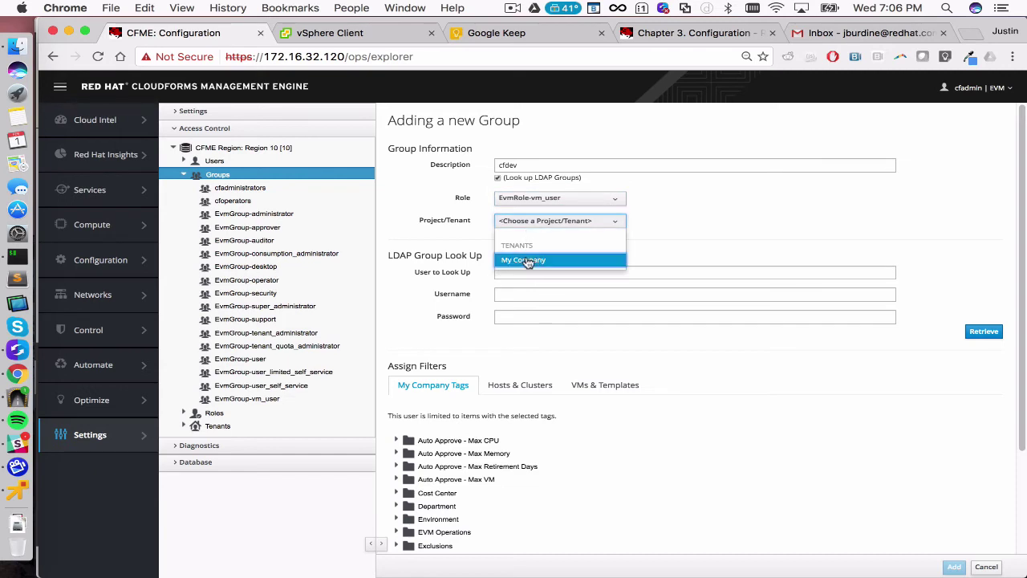
left_click(527, 260)
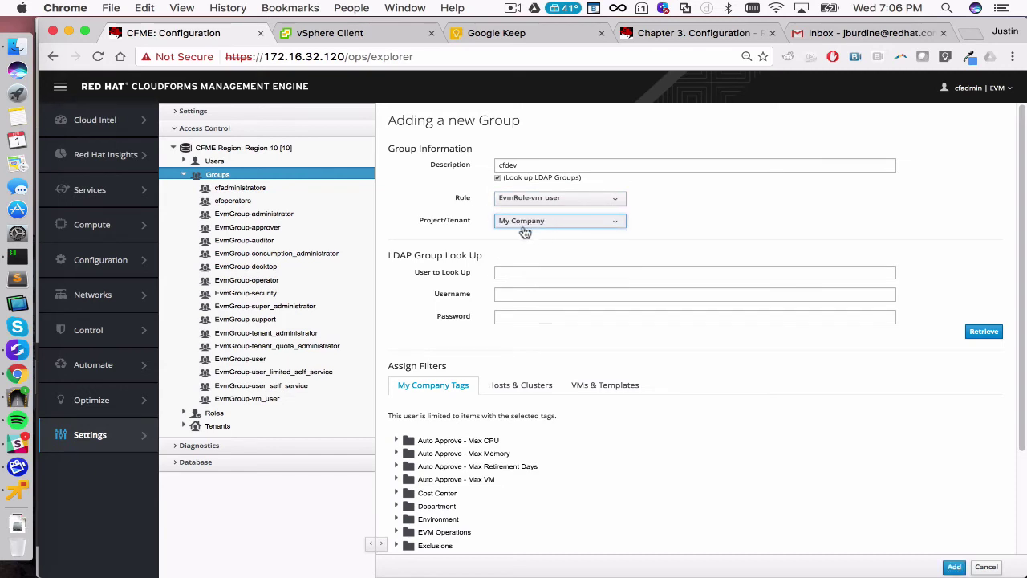
- Retrieve the LDAP groups for user cfdev, using the Administrator username and entering the account password
left_click(507, 272)
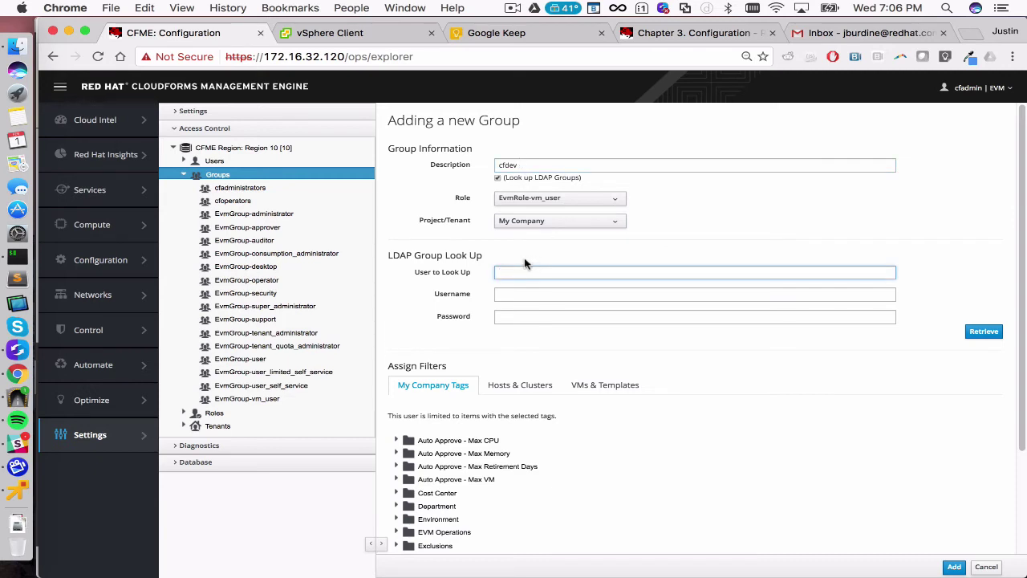
type("cddev")
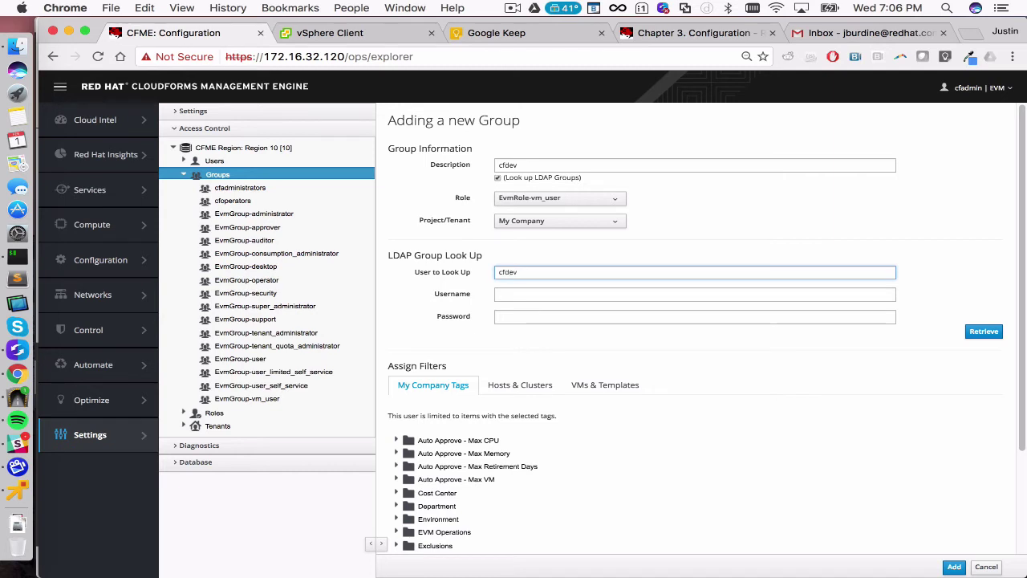
key("Tab")
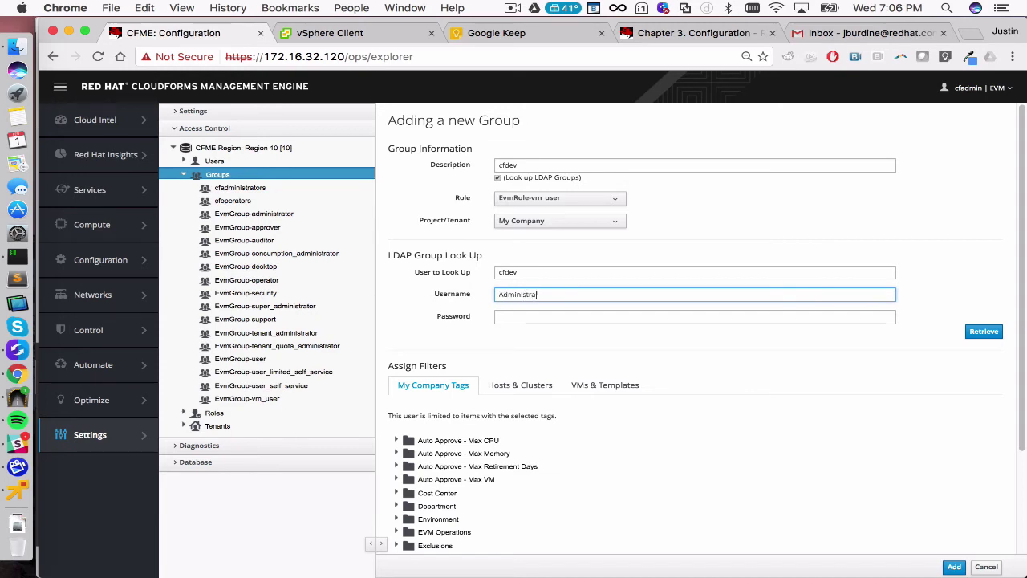
type("tor")
key("Tab")
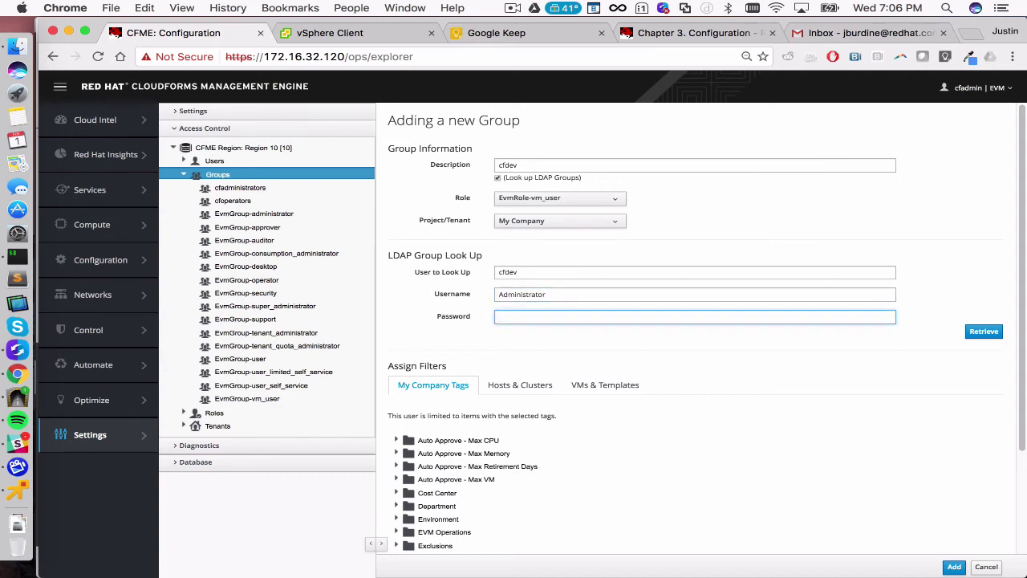
type("•••••••")
left_click(990, 332)
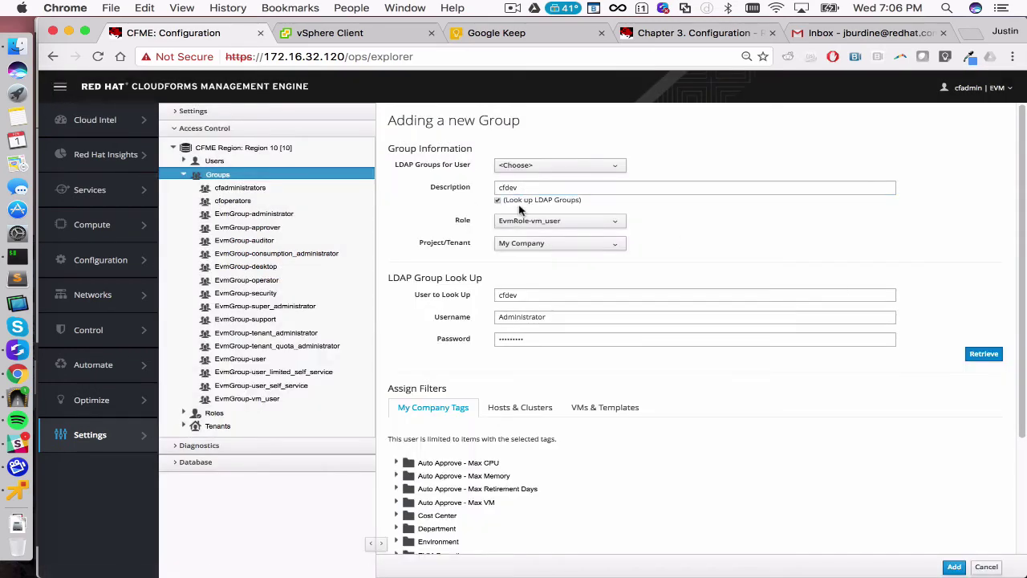
- Select cfdevelopers as the LDAP group found for the looked-up user
double_click(514, 295)
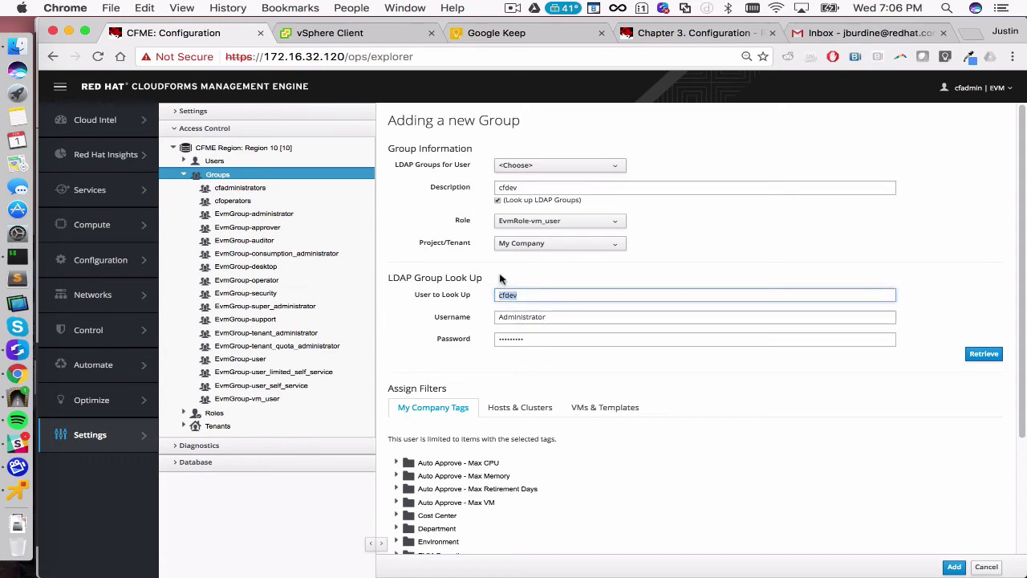
left_click(525, 166)
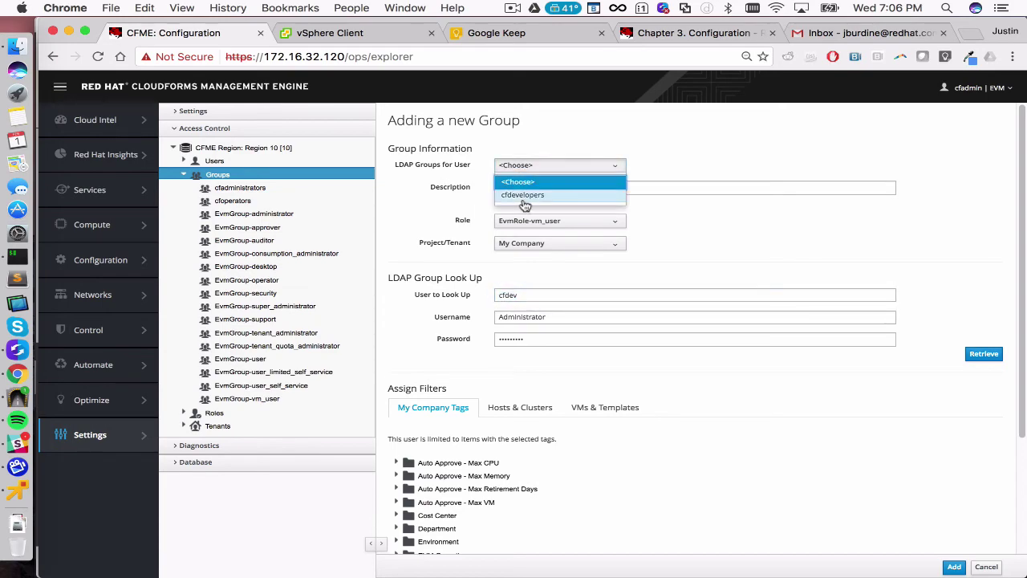
left_click(527, 195)
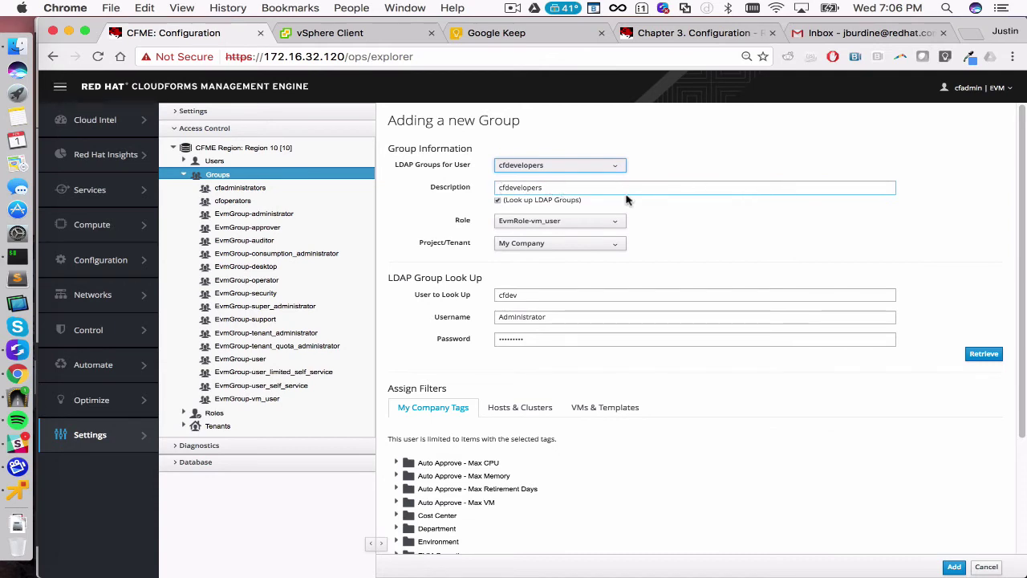
- Review the new group's My Company Tags filters and its group and LDAP look-up settings
scroll(638, 291, "down", 4)
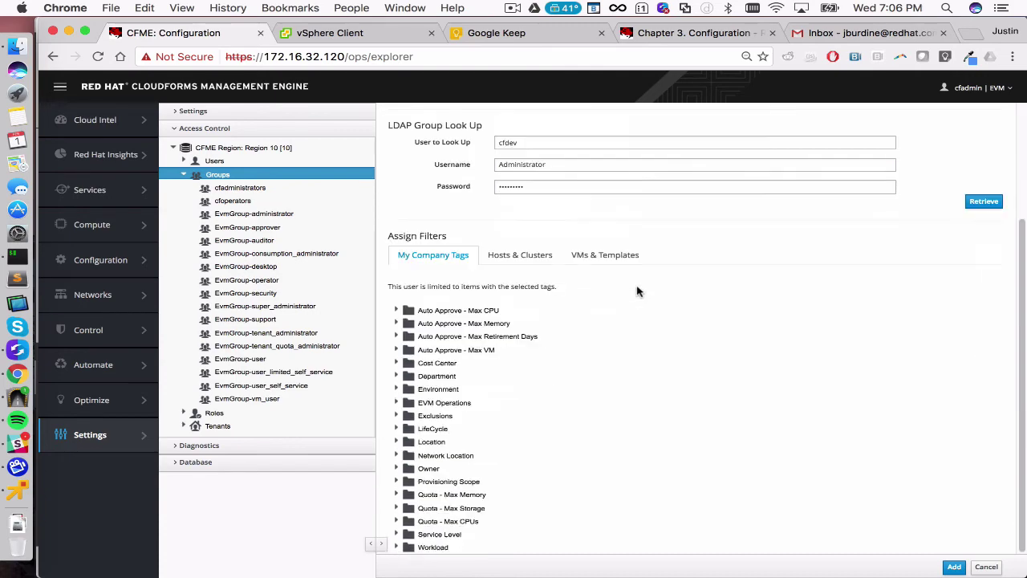
scroll(644, 279, "up", 4)
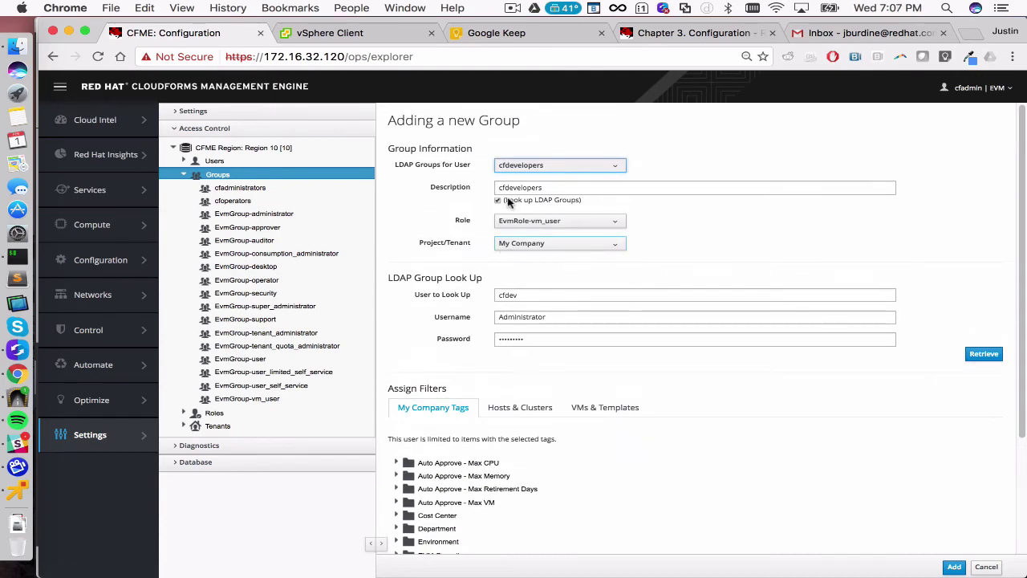
double_click(520, 295)
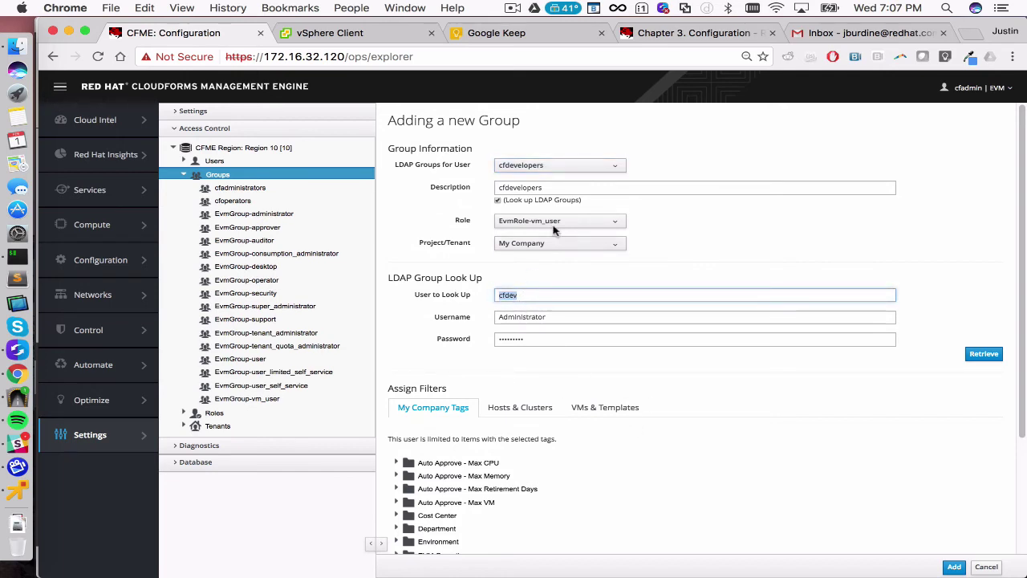
scroll(520, 361, "down", 3)
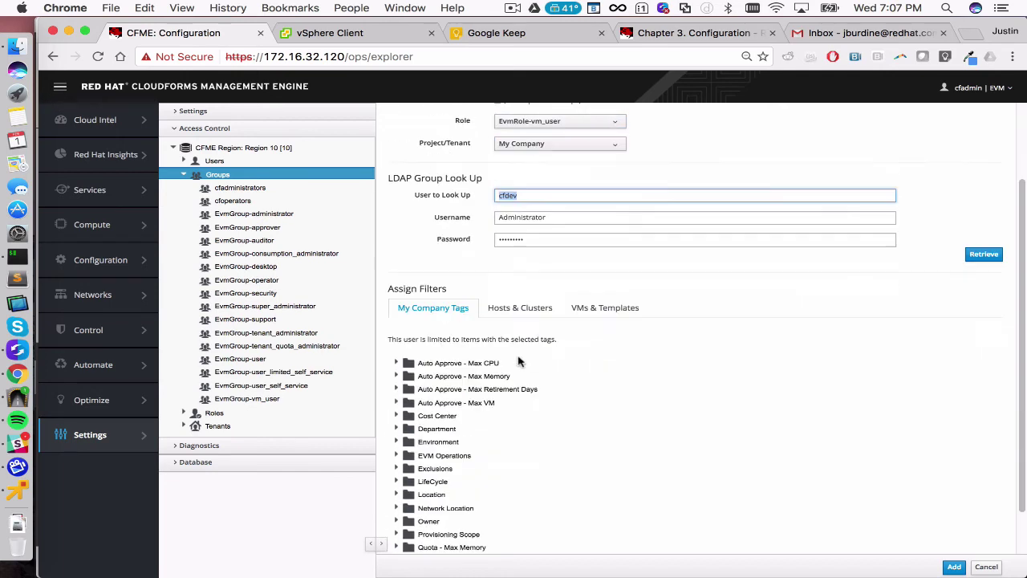
scroll(560, 164, "up", 3)
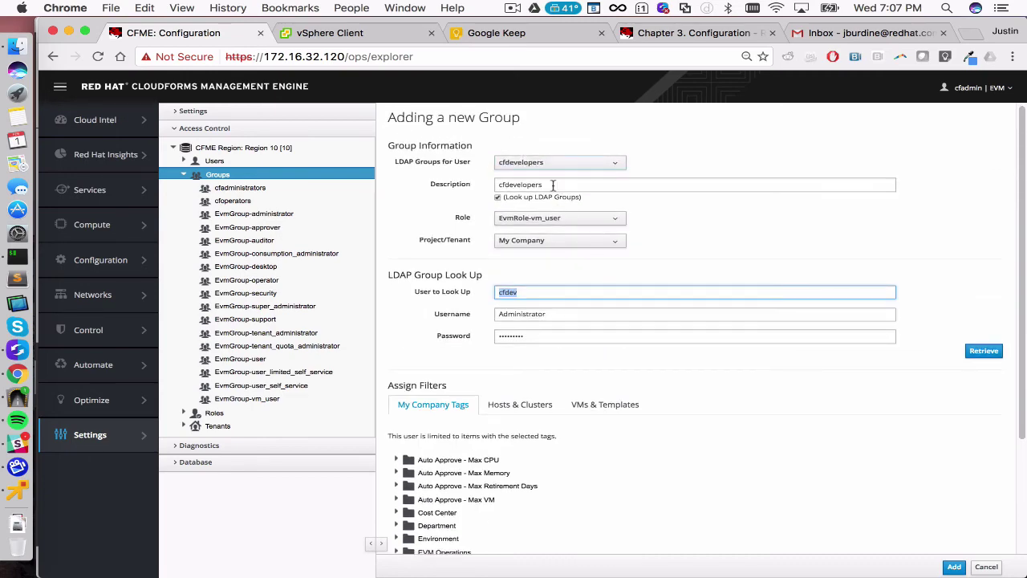
- Limit the new group to the London location tag, leaving Chicago cleared, and check the Cost Center tags
scroll(553, 184, "down", 3)
scroll(493, 343, "down", 2)
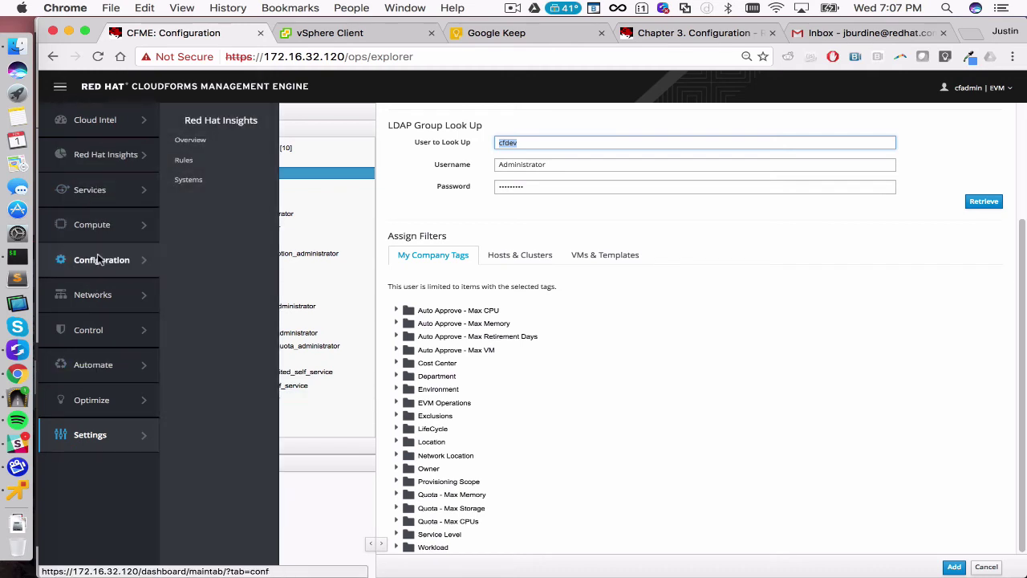
mouse_move(113, 196)
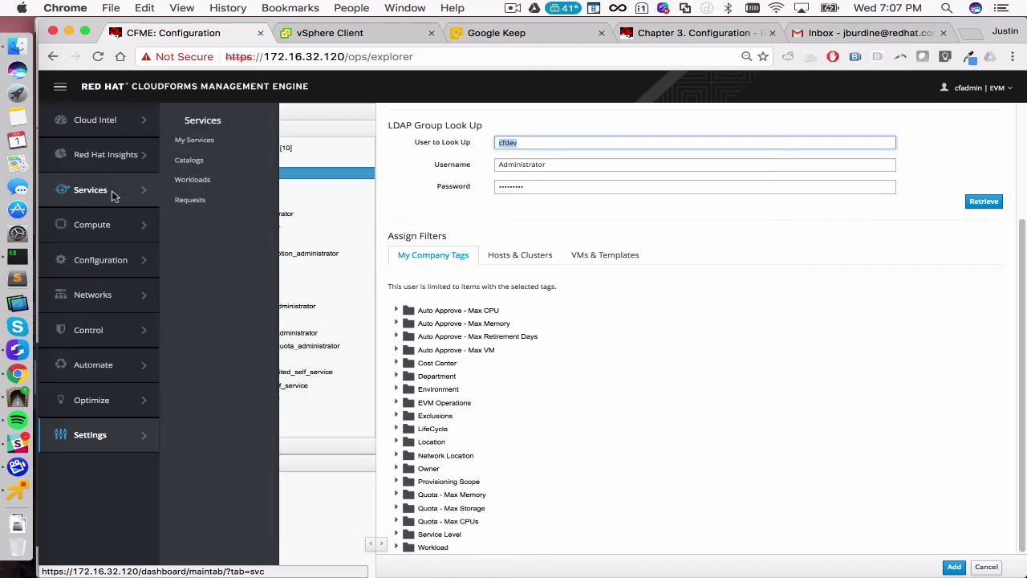
left_click(719, 229)
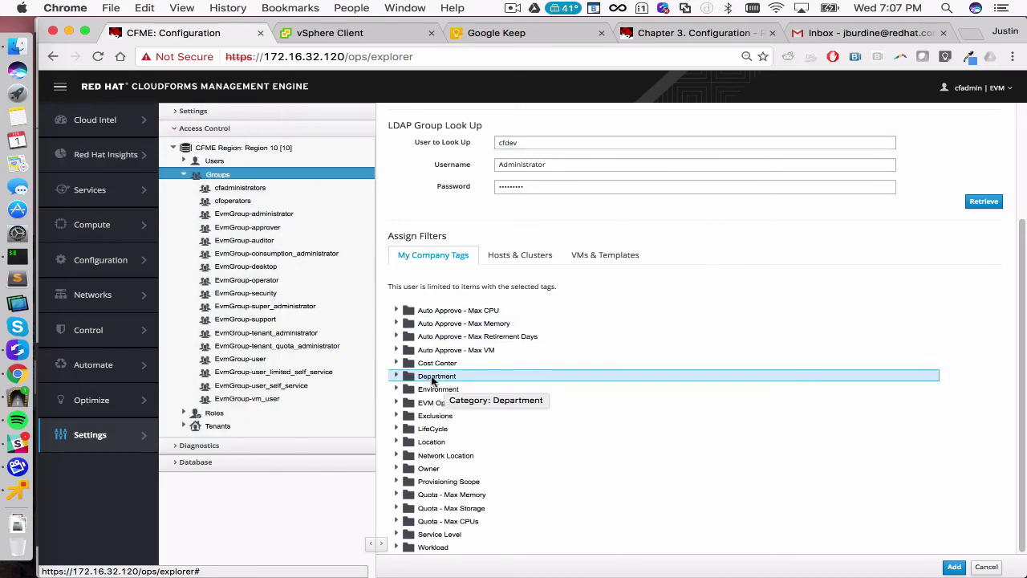
left_click(396, 441)
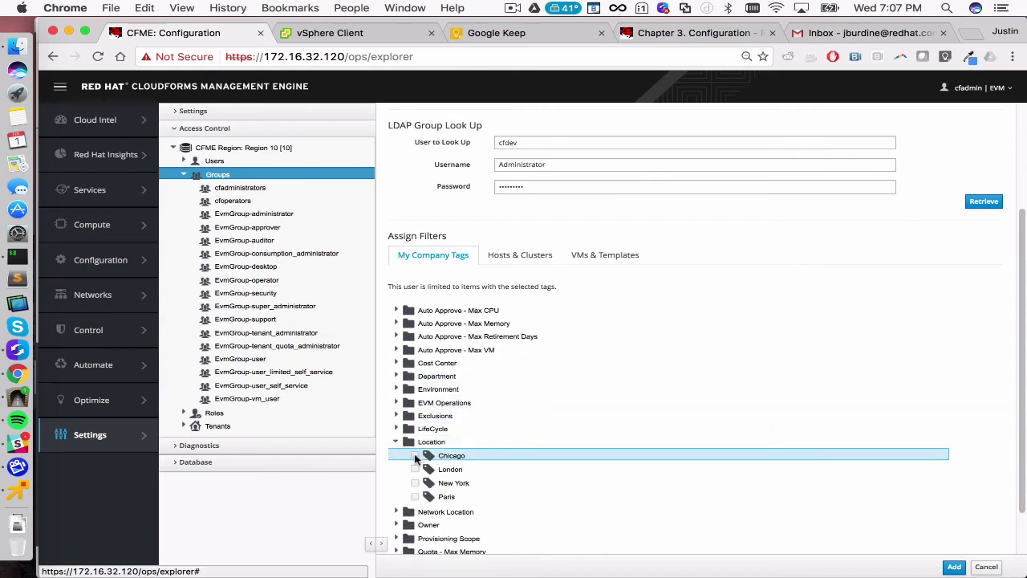
left_click(415, 456)
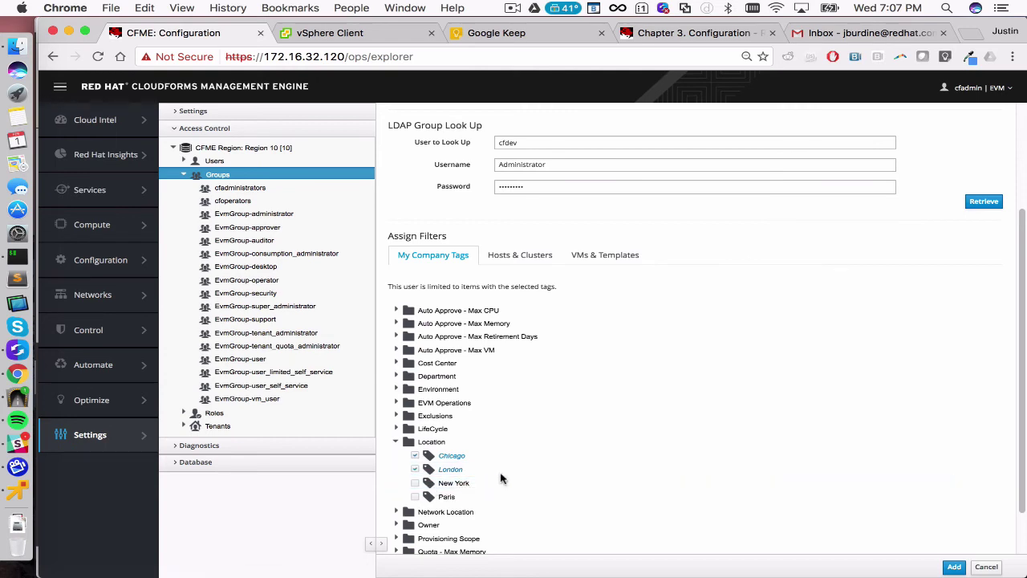
left_click(415, 455)
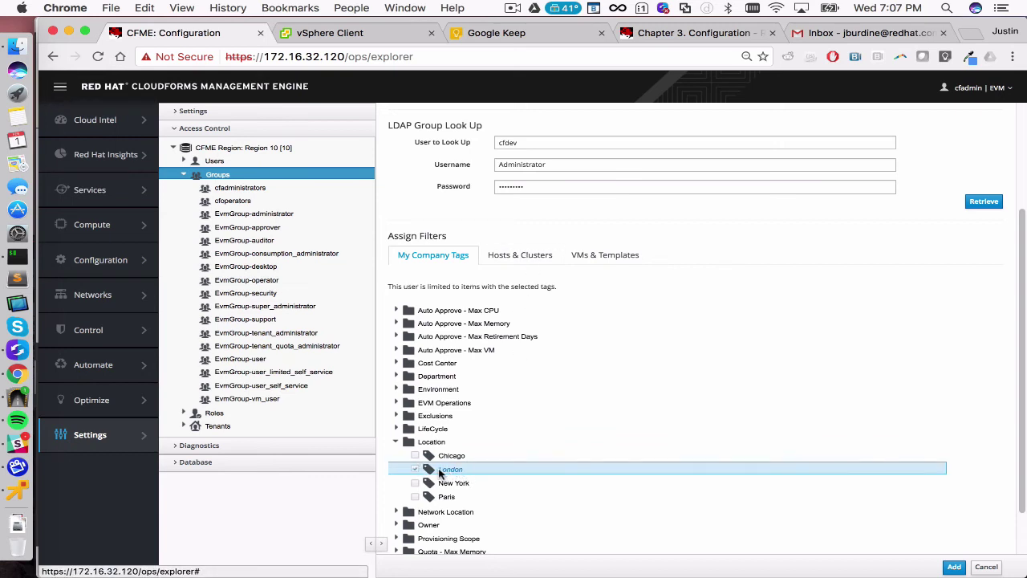
left_click(396, 363)
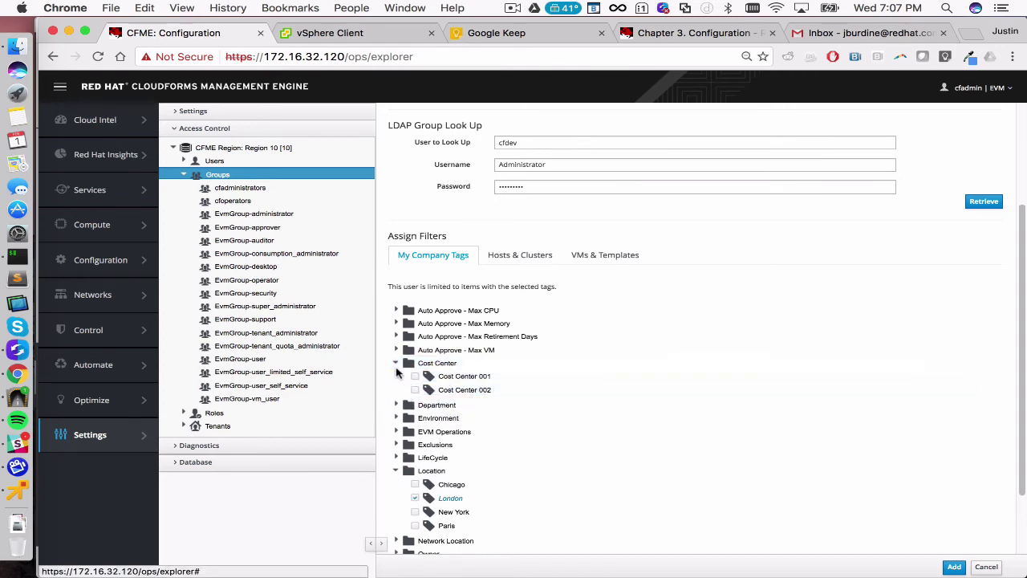
left_click(396, 363)
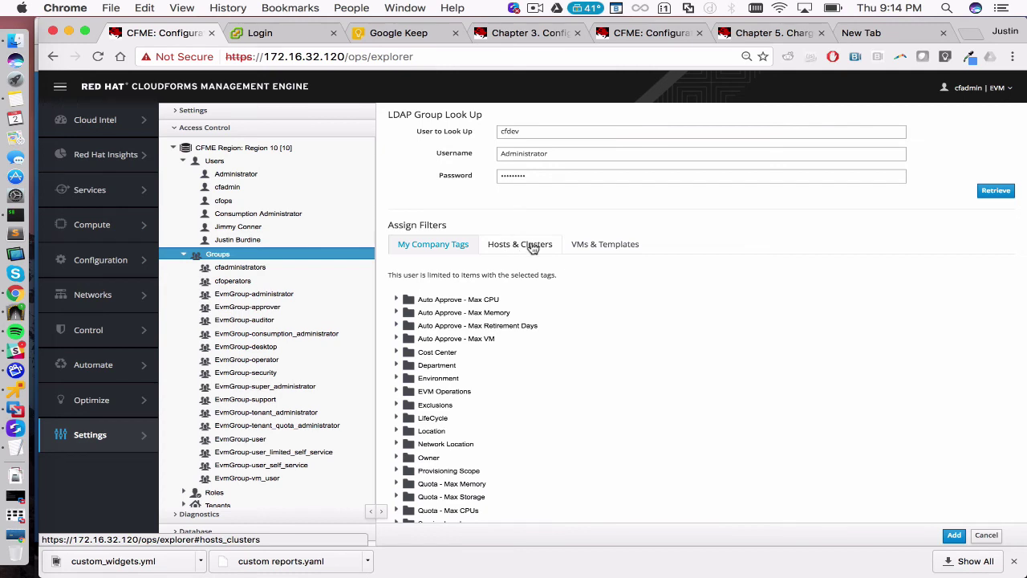
- Limit the group's hosts and clusters to Amazon EC2 Network Manager and Amazon EC2, check the VMs & Templates filters, and add the group
left_click(517, 247)
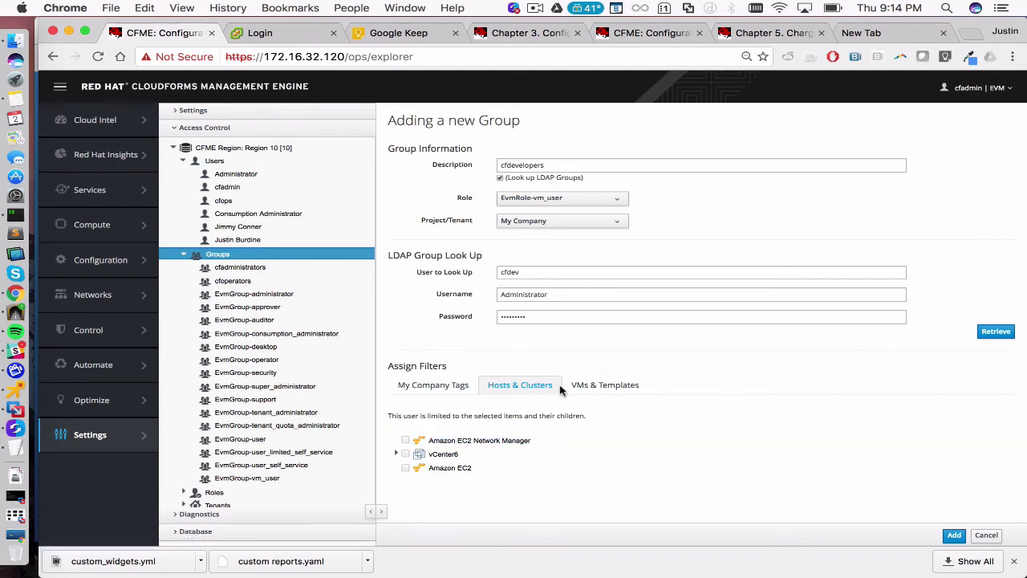
left_click(594, 386)
left_click(536, 390)
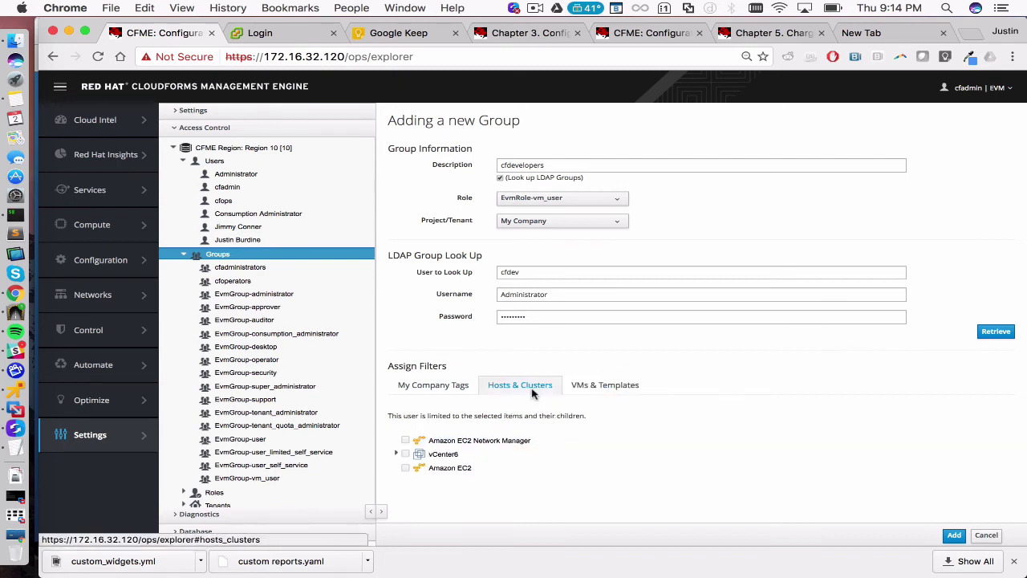
left_click(405, 441)
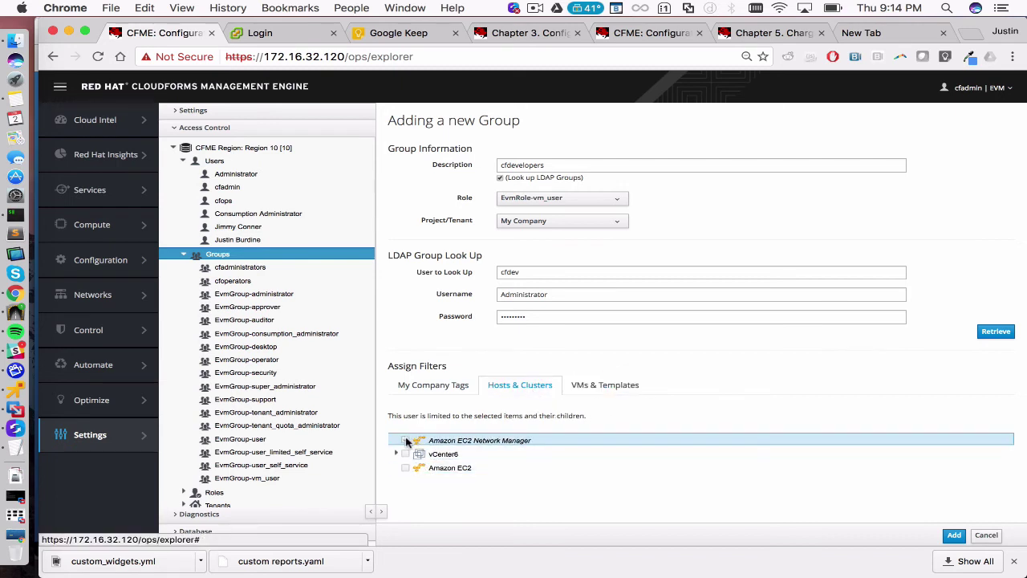
left_click(405, 468)
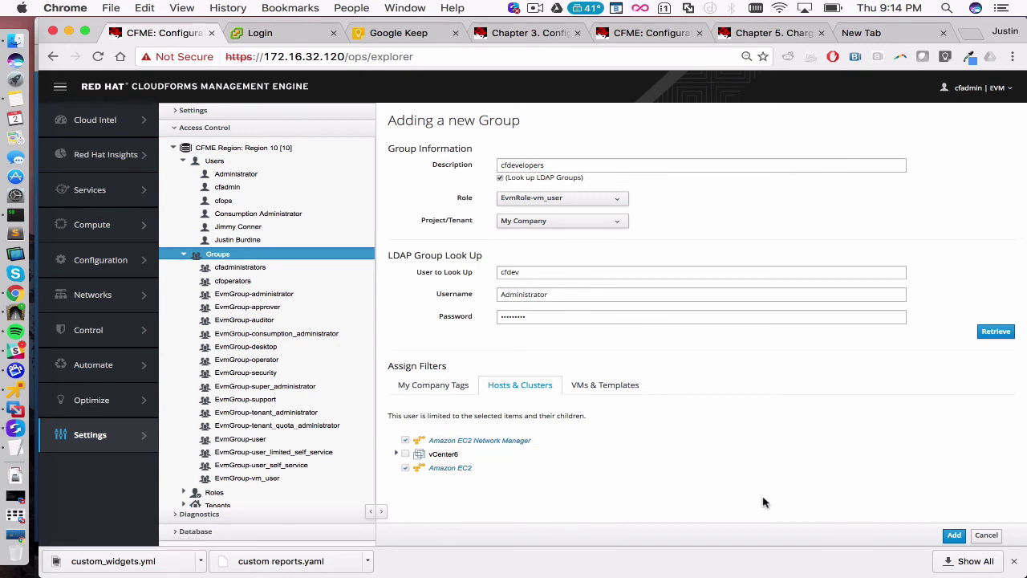
left_click(599, 393)
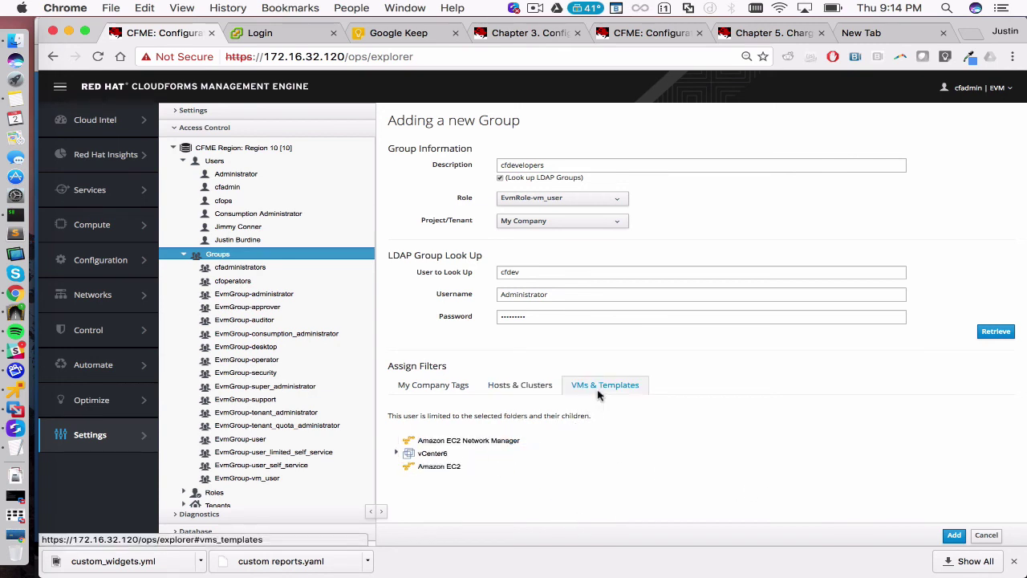
left_click(955, 536)
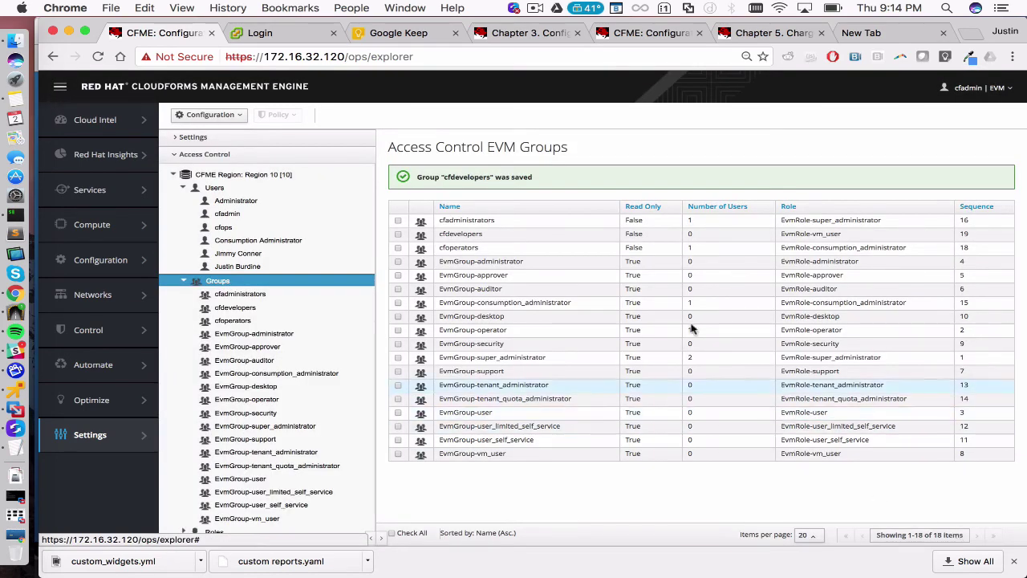
- Log out of the administrator session and log in as cfdev, entering the account password
left_click(967, 94)
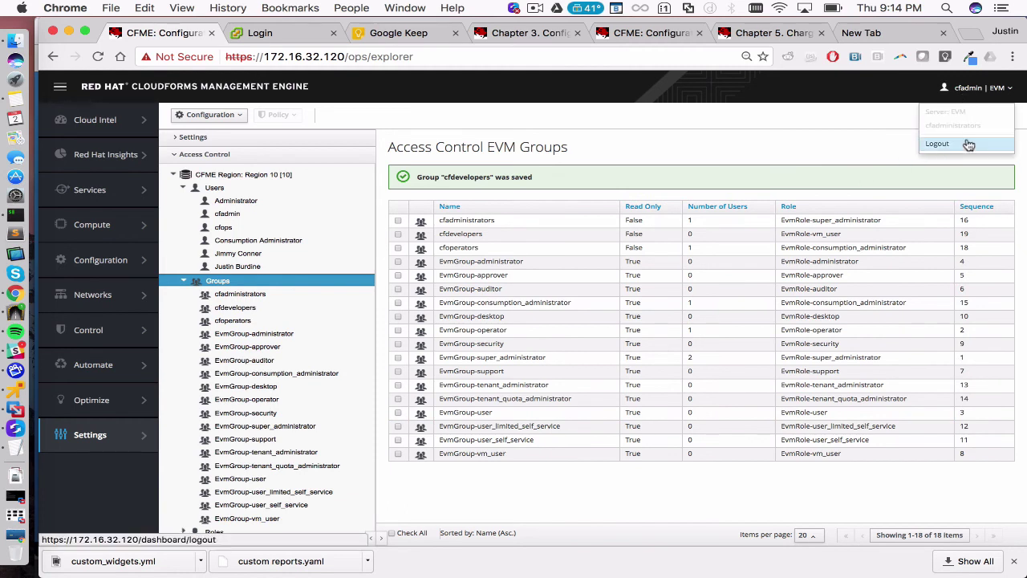
left_click(969, 145)
type("cfdev")
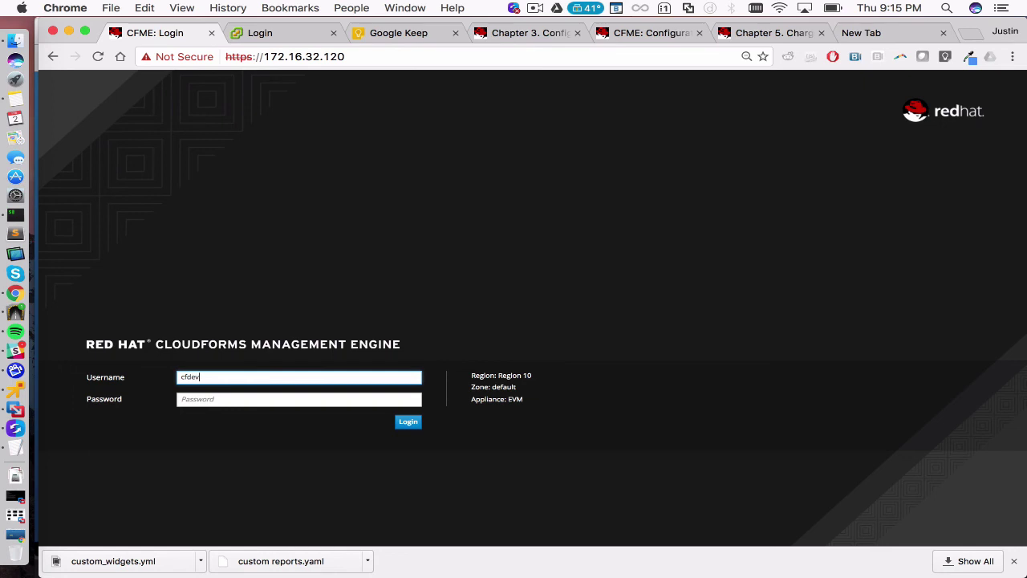
key("Tab")
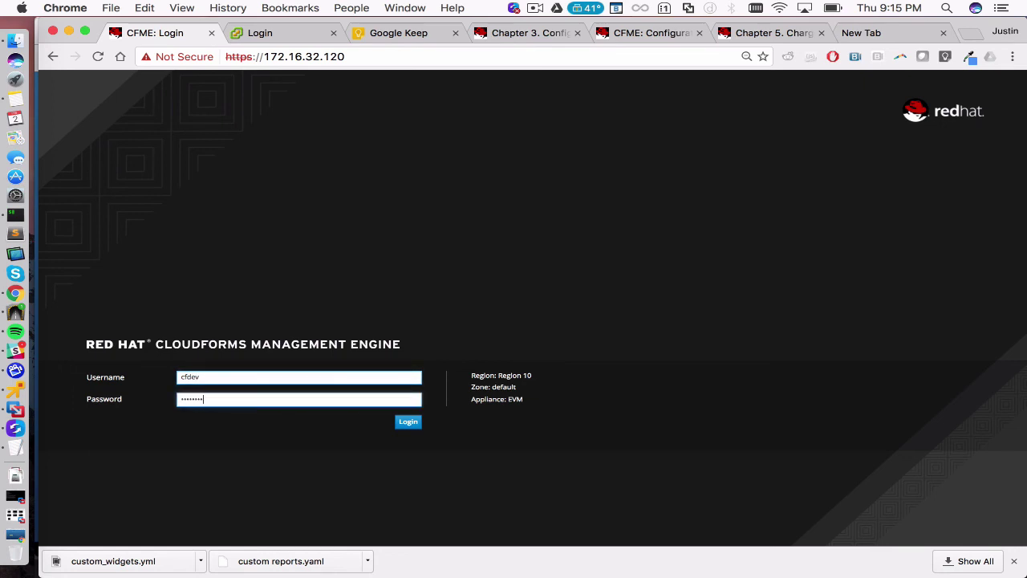
key("Return")
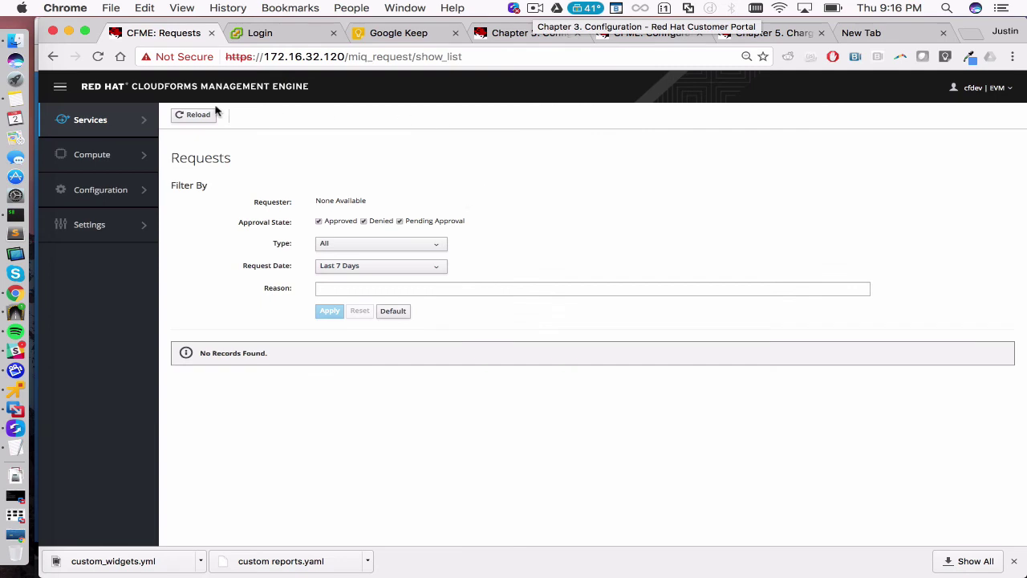
- Check which infrastructure VMs and templates the cfdev account can access
mouse_move(96, 153)
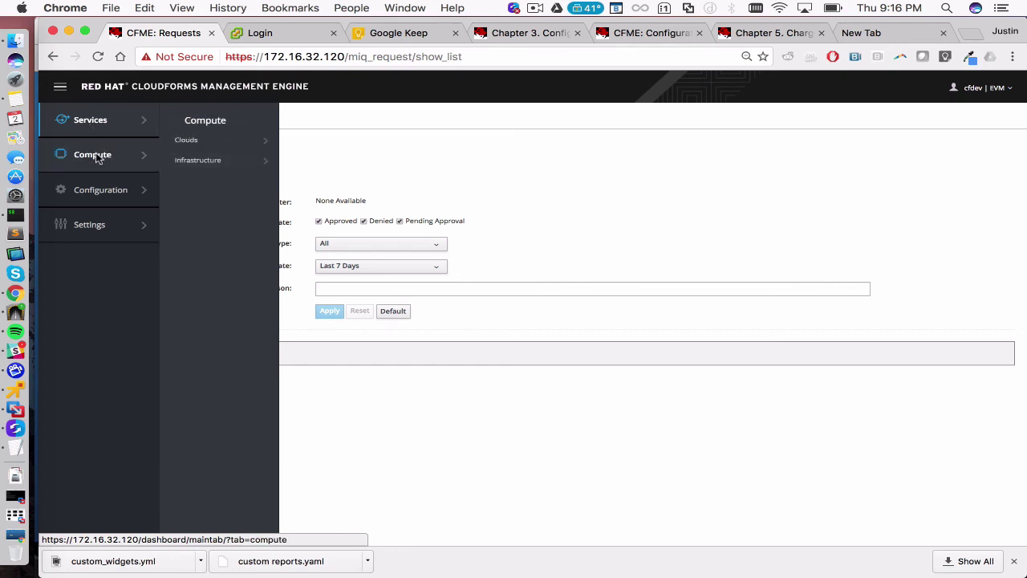
mouse_move(210, 159)
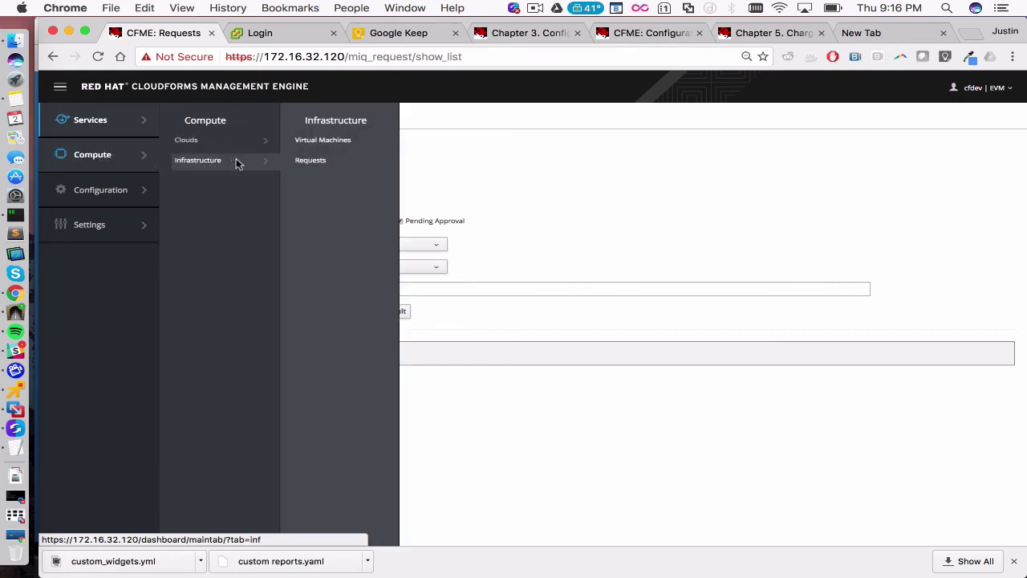
left_click(325, 141)
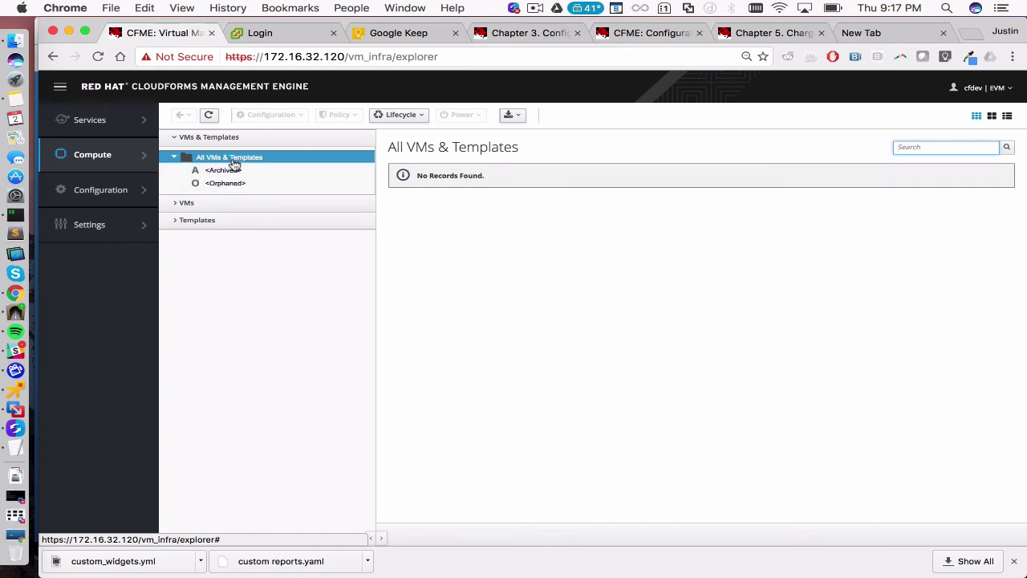
left_click(176, 204)
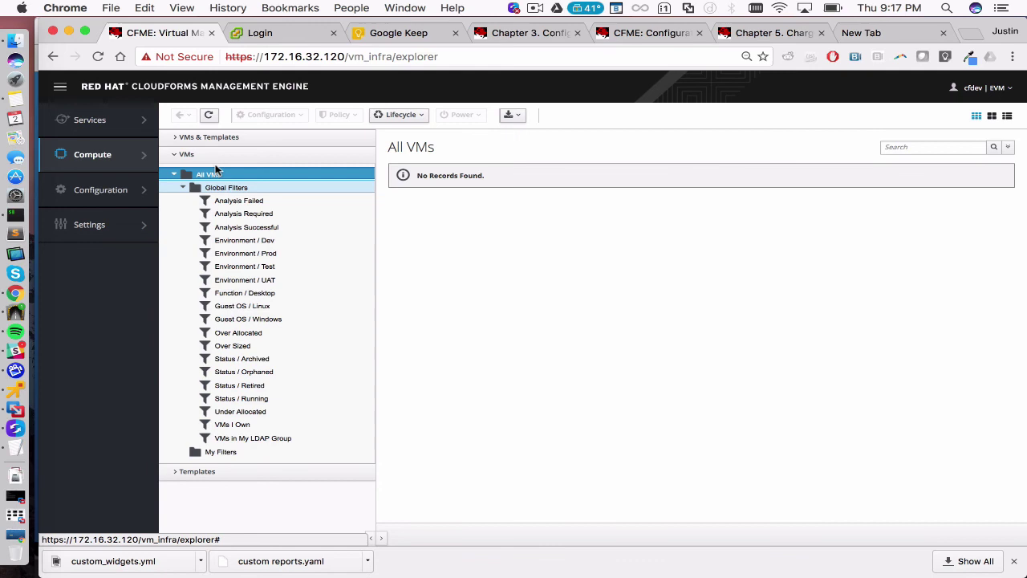
left_click(174, 174)
left_click(174, 196)
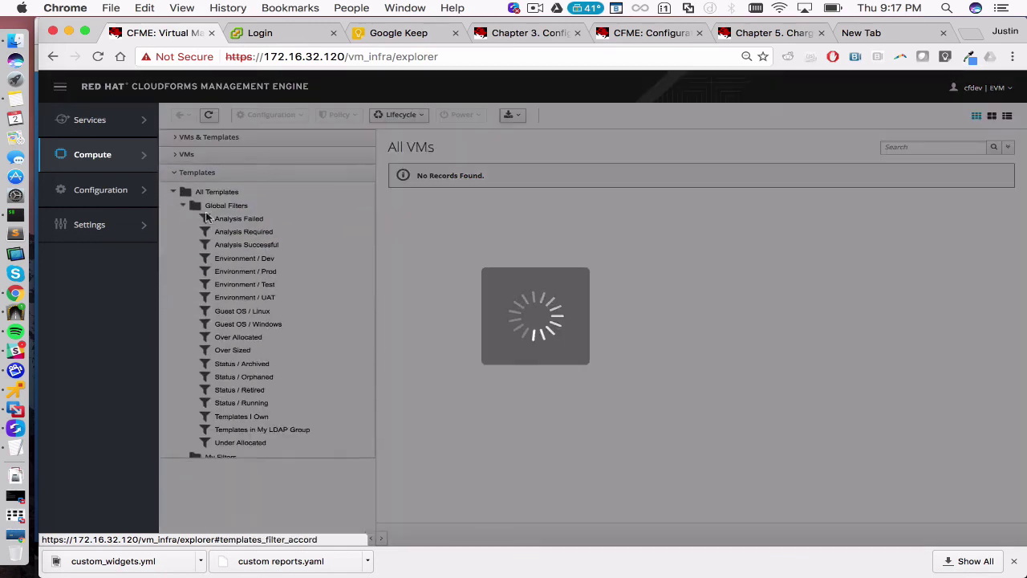
left_click(174, 191)
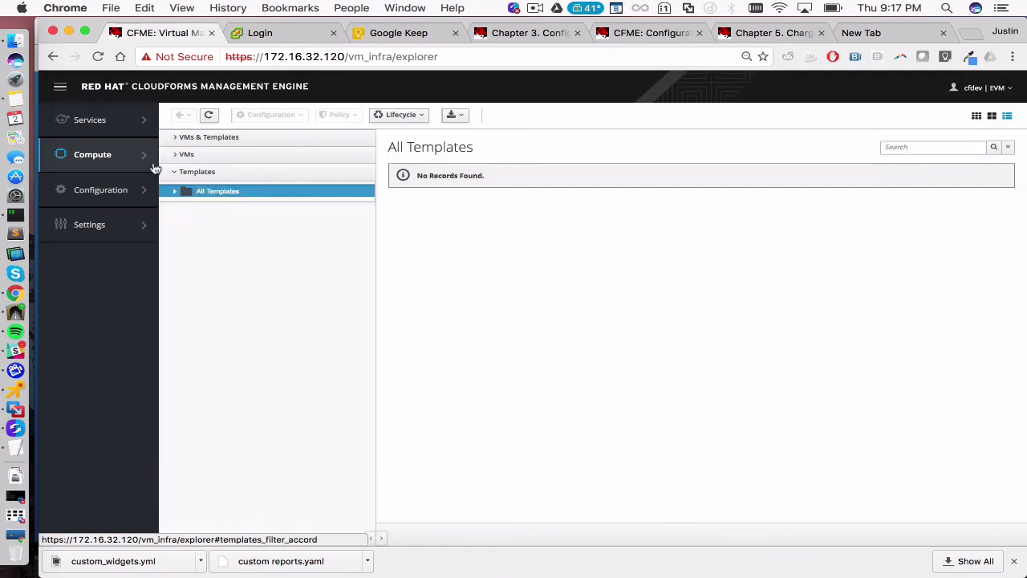
- Open the cloud instances by provider and expand Amazon EC2 to examine its availability zones
mouse_move(141, 161)
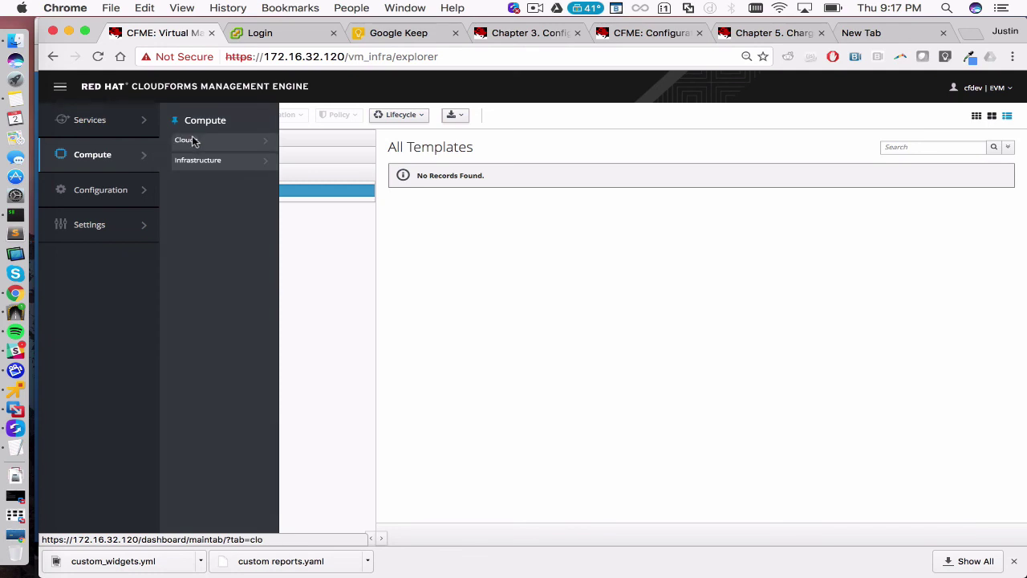
mouse_move(193, 140)
left_click(320, 150)
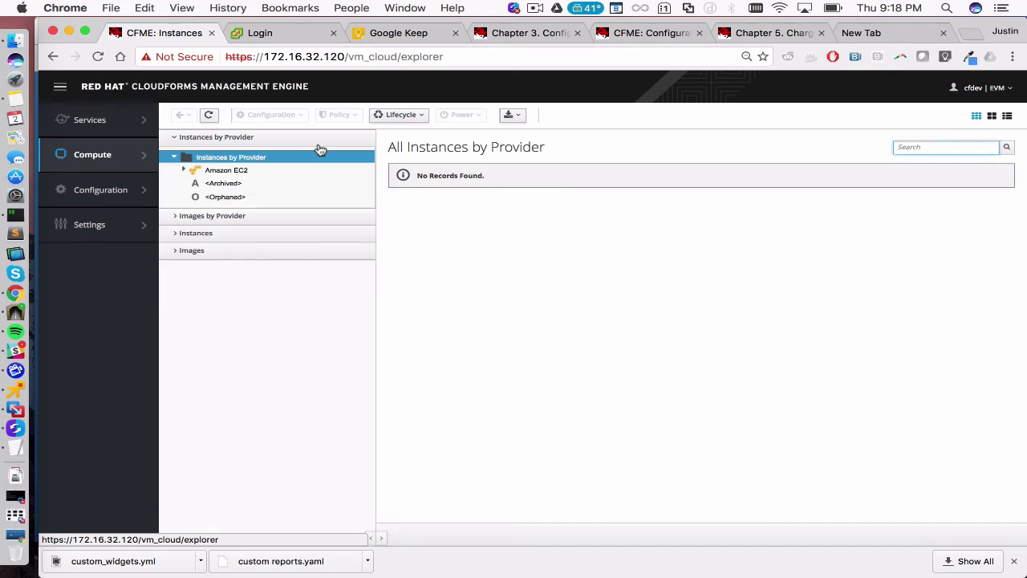
left_click(184, 170)
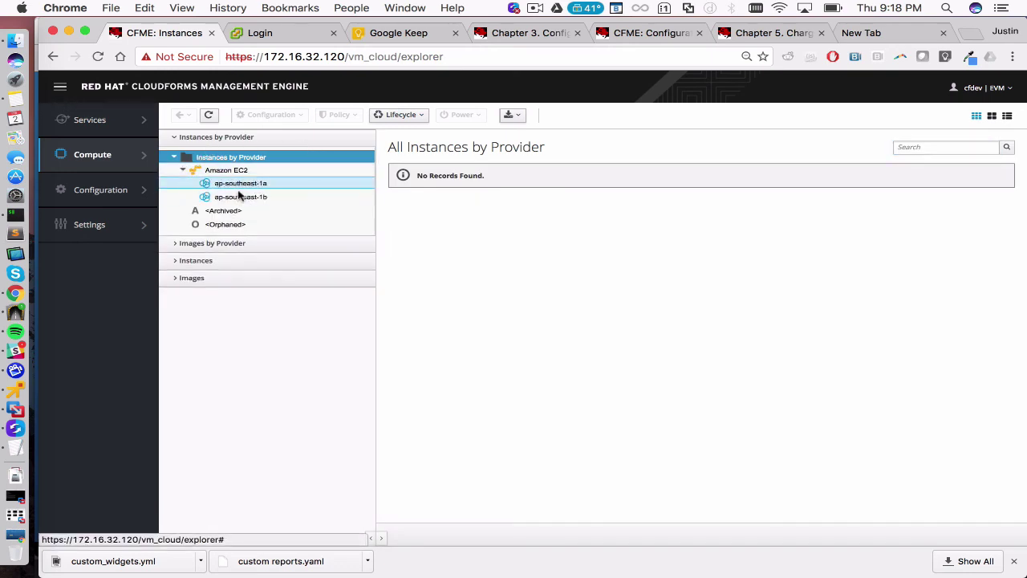